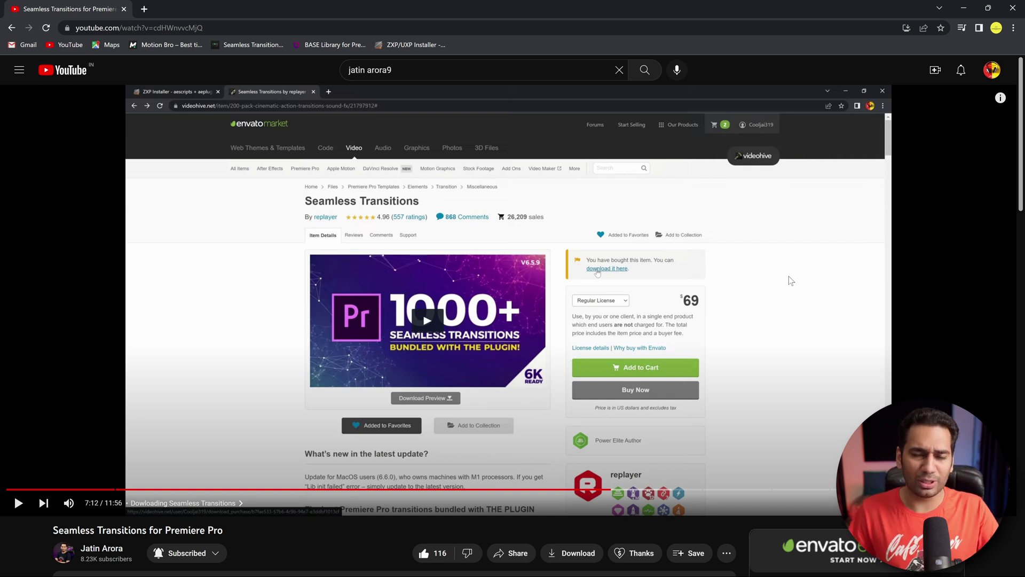
pyautogui.scroll(-2, 880, 163)
pyautogui.scroll(2, 880, 164)
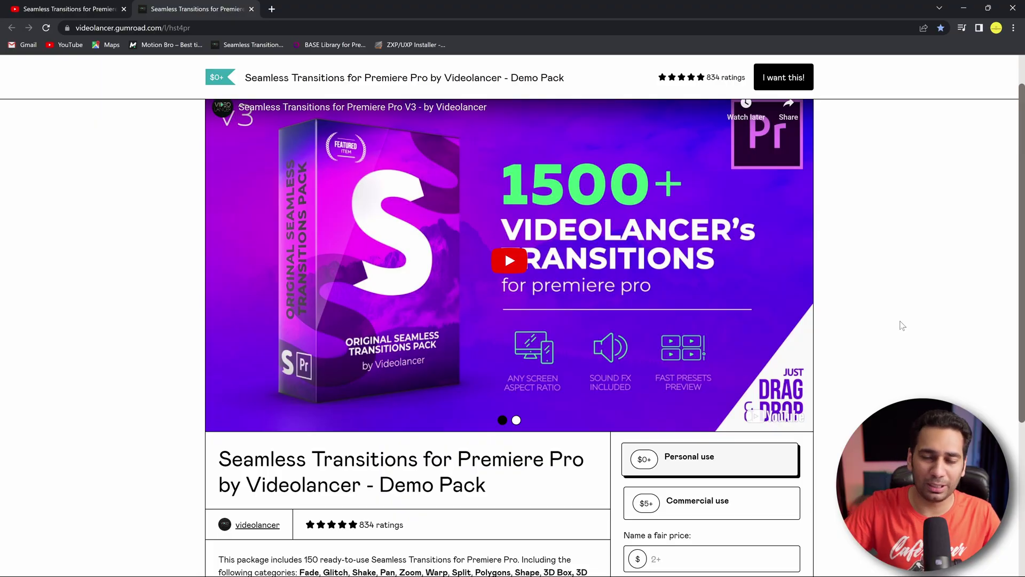
# Order the Seamless Transitions demo pack for personal use at a price of $0, entering the contact e-mail address at checkout.
pyautogui.scroll(-3, 513, 315)
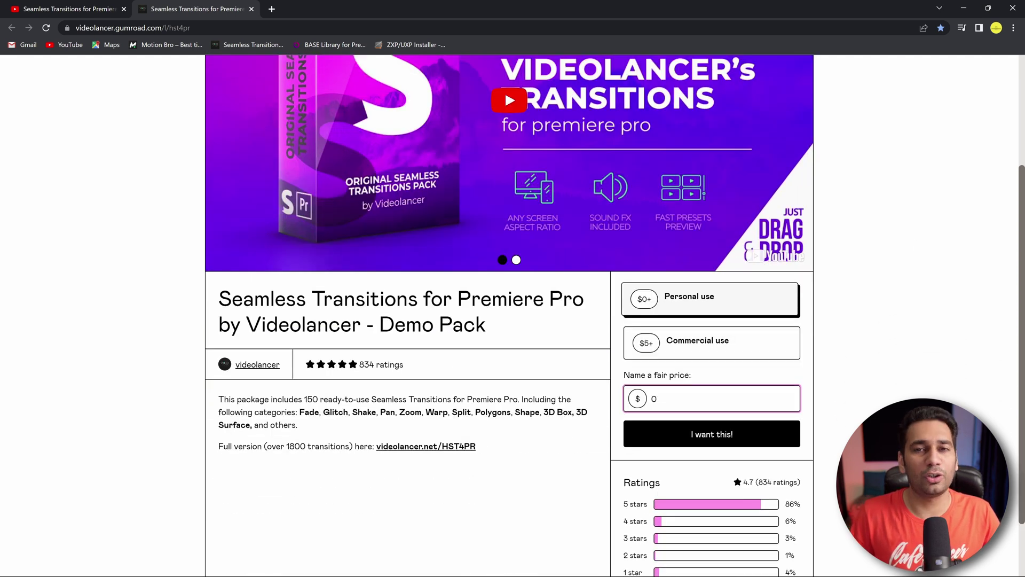
pyautogui.click(729, 435)
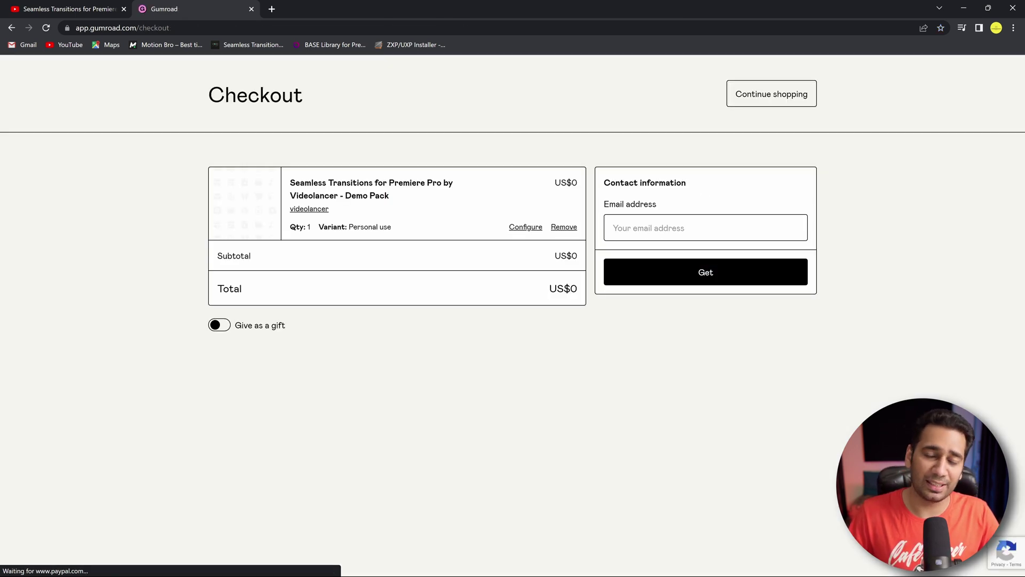
pyautogui.click(668, 227)
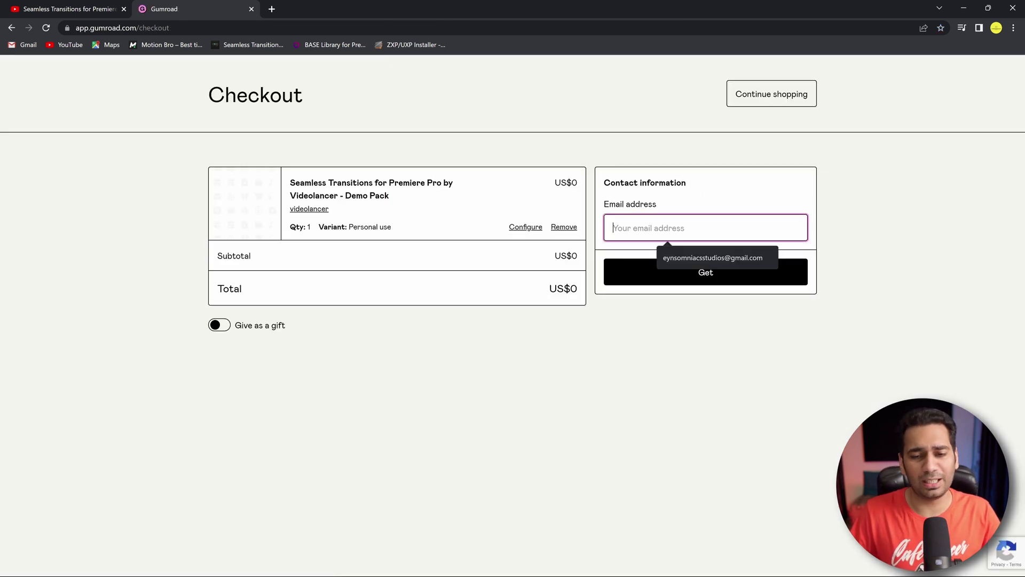
pyautogui.click(704, 262)
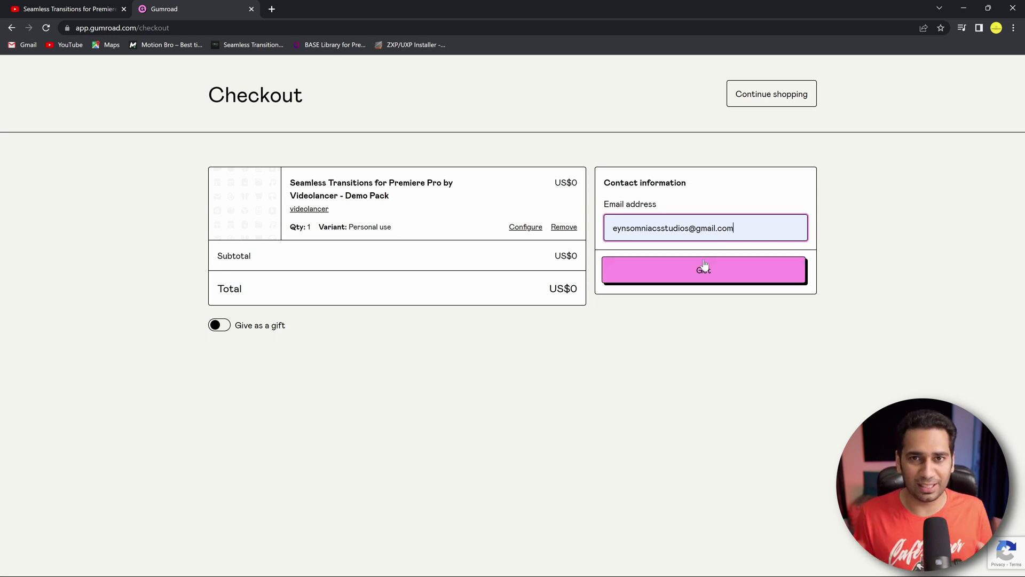
pyautogui.click(708, 271)
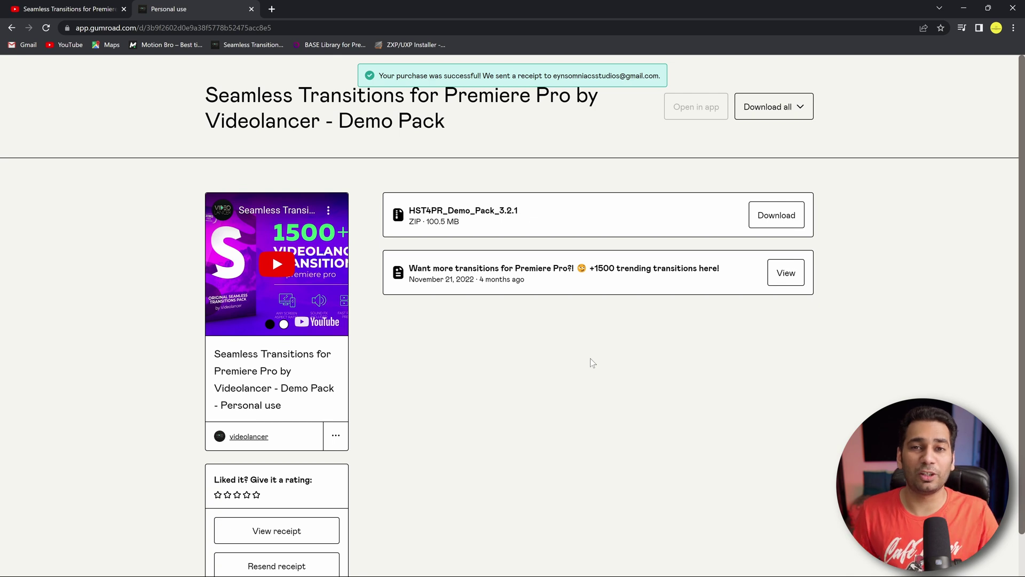
# Download the HST4PR_Demo_Pack_3.2.1 archive and extract its contents into the Downloads folder with WinRAR.
pyautogui.click(761, 215)
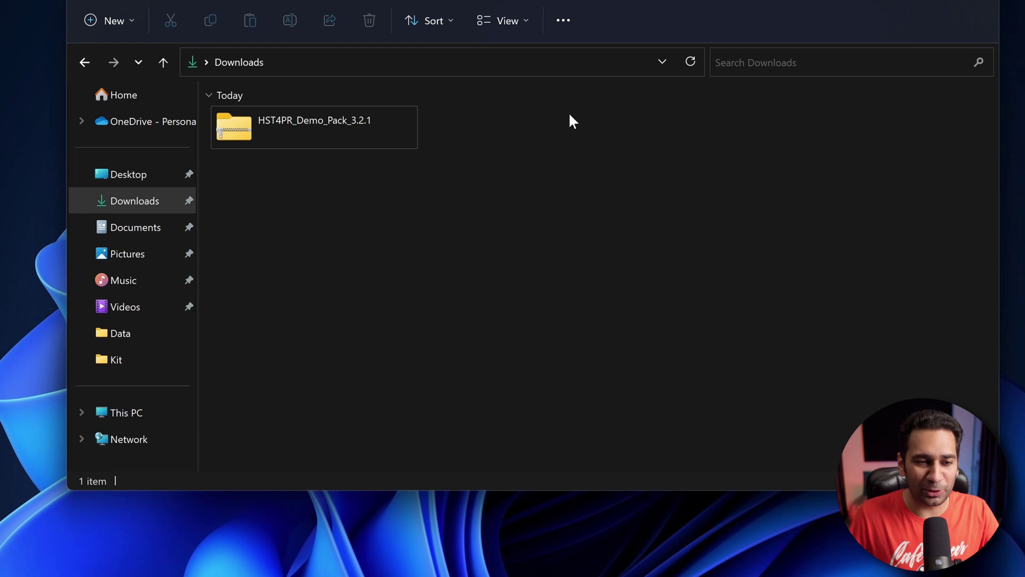
pyautogui.rightClick(275, 135)
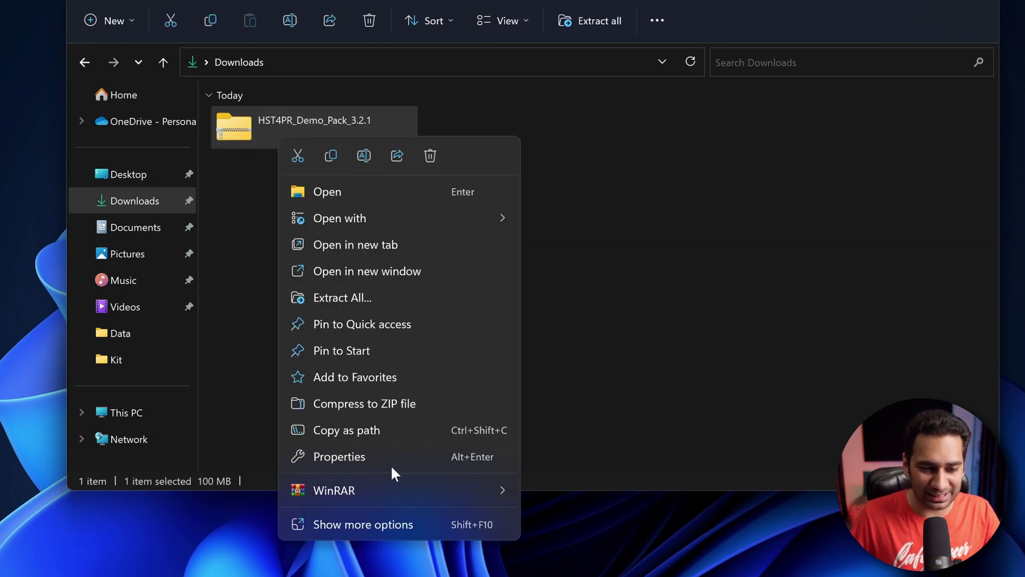
pyautogui.moveTo(392, 487)
pyautogui.click(598, 571)
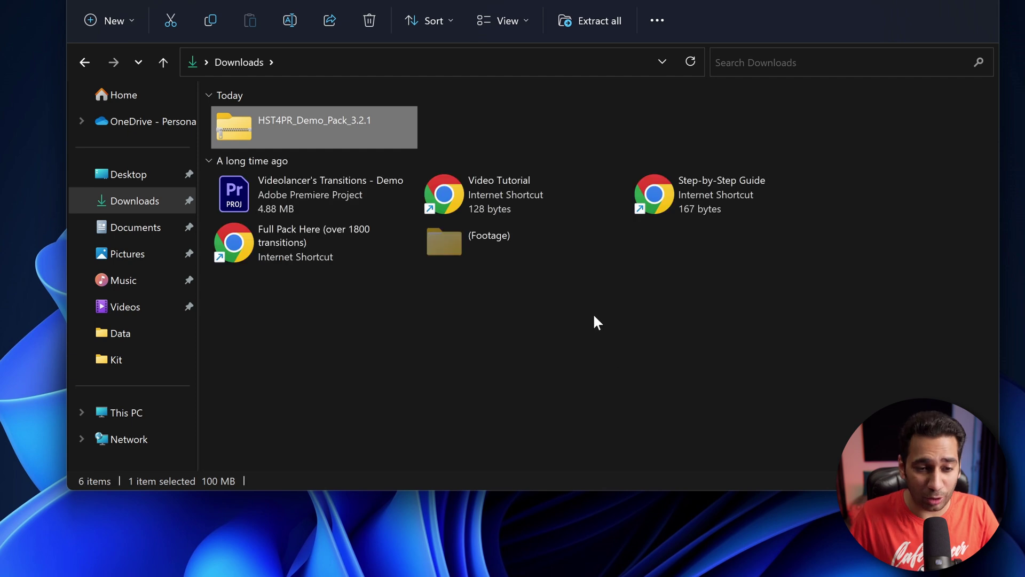
# Examine the files extracted from the demo pack and the contents of the (Footage) folder.
pyautogui.moveTo(740, 320); pyautogui.dragTo(253, 185)
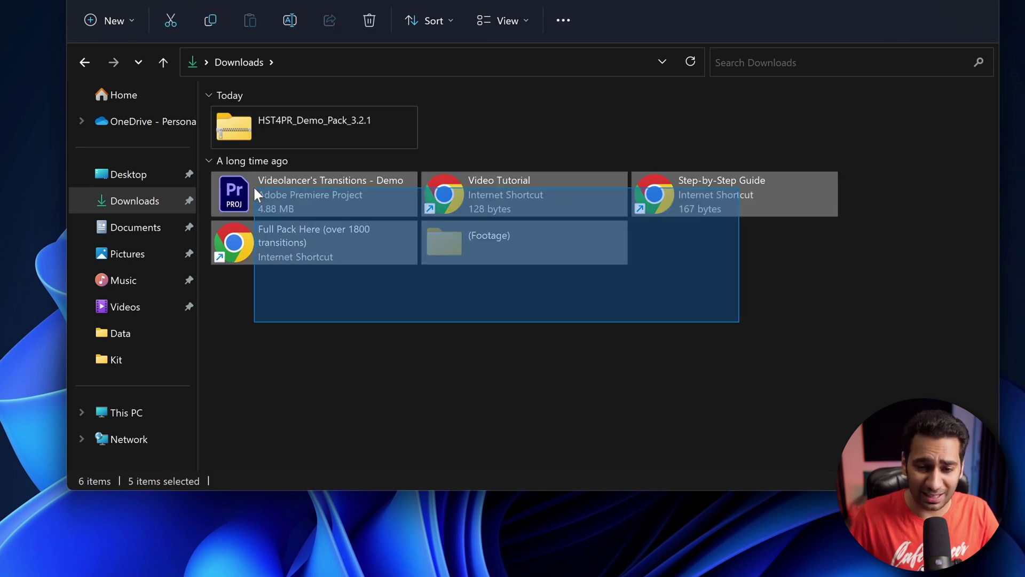
pyautogui.click(526, 368)
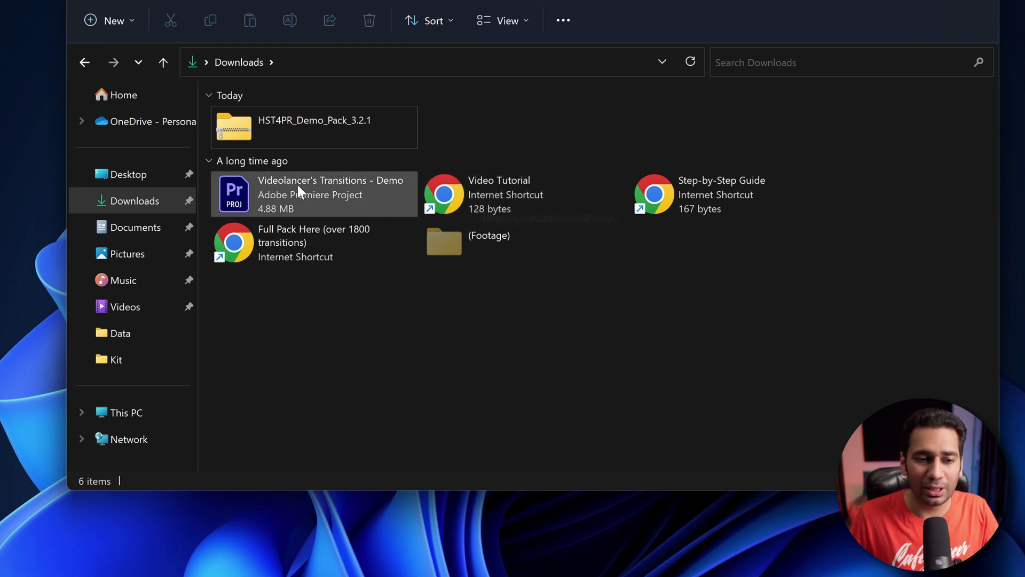
pyautogui.click(311, 201)
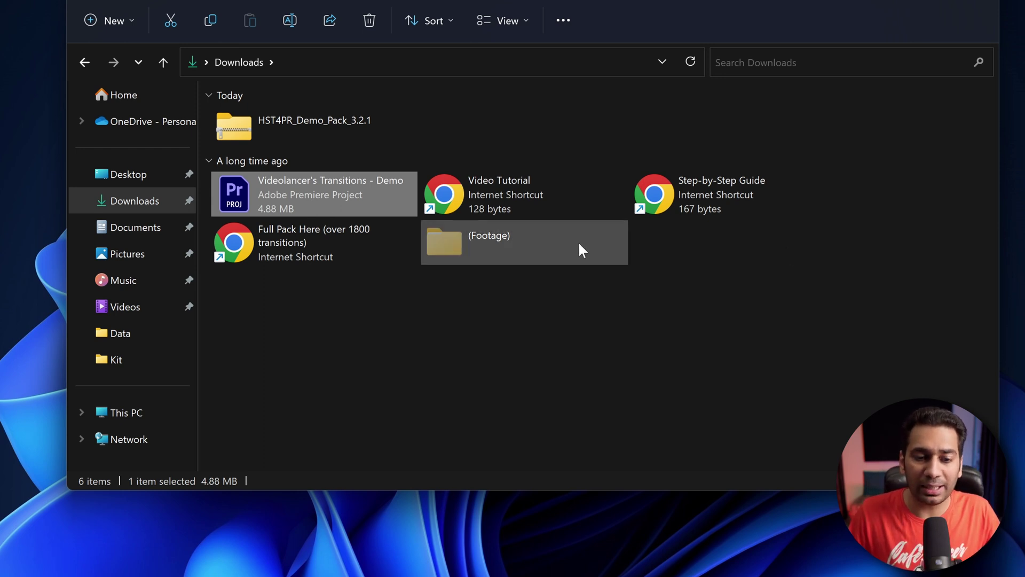
pyautogui.moveTo(474, 247)
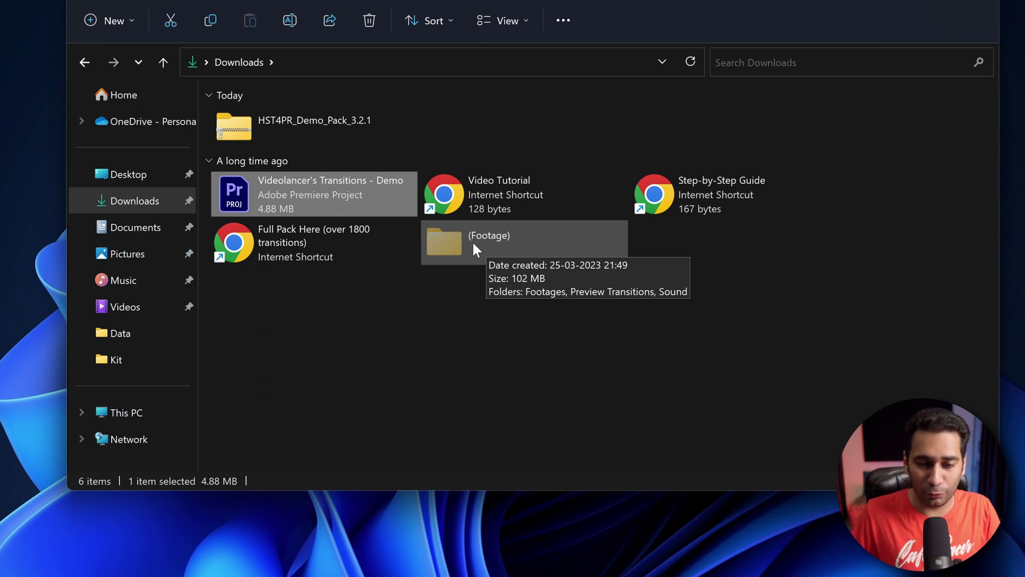
pyautogui.doubleClick(473, 247)
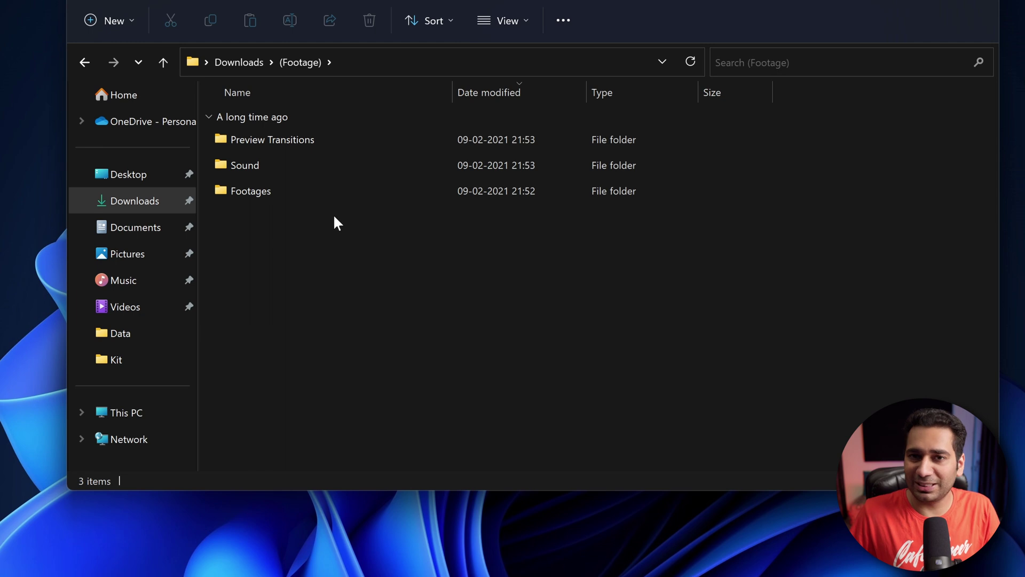
pyautogui.click(165, 62)
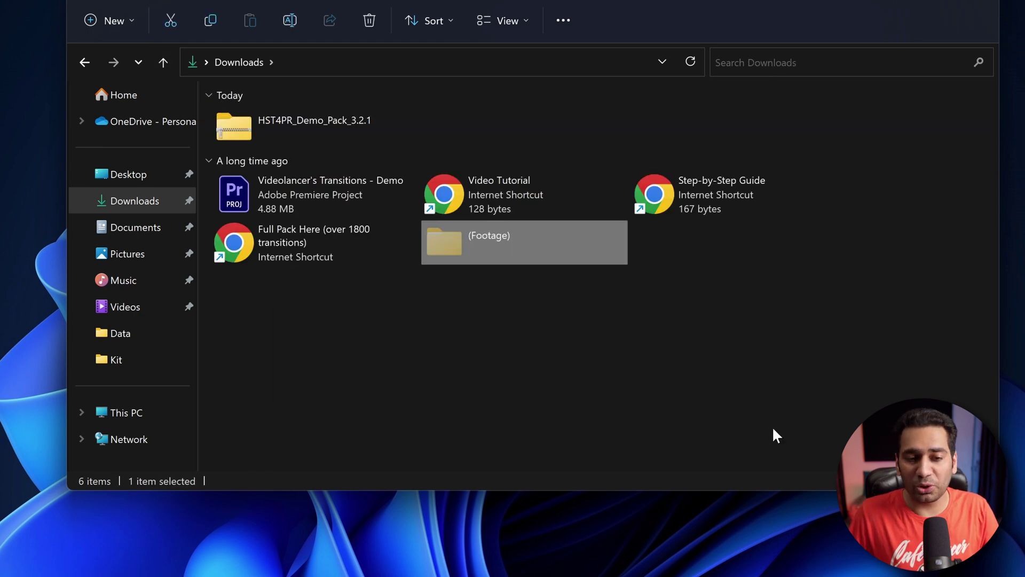
# Move the five extracted items from Downloads into a new folder named Transitions in Documents.
pyautogui.moveTo(780, 331); pyautogui.dragTo(329, 186)
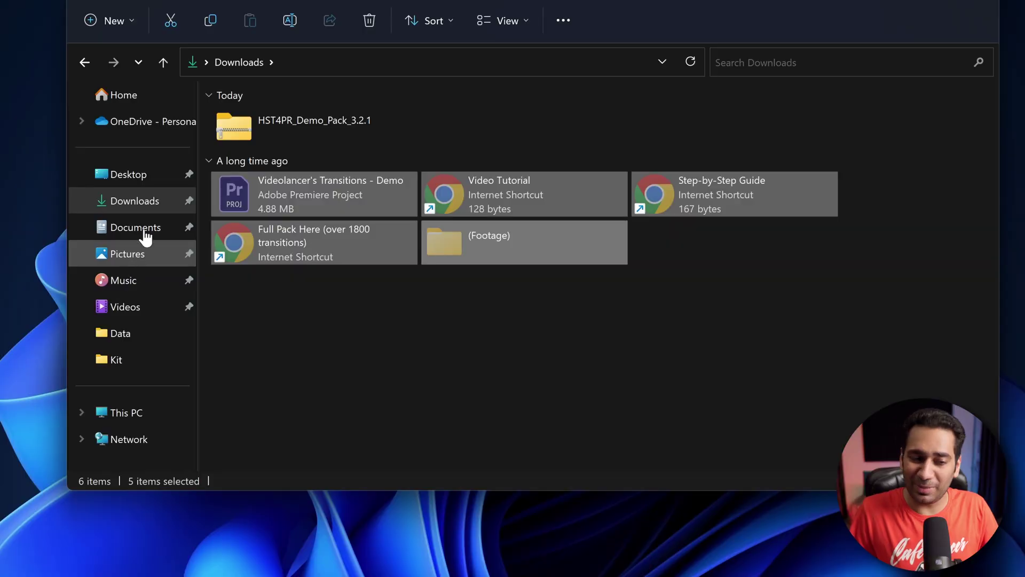
pyautogui.click(145, 234)
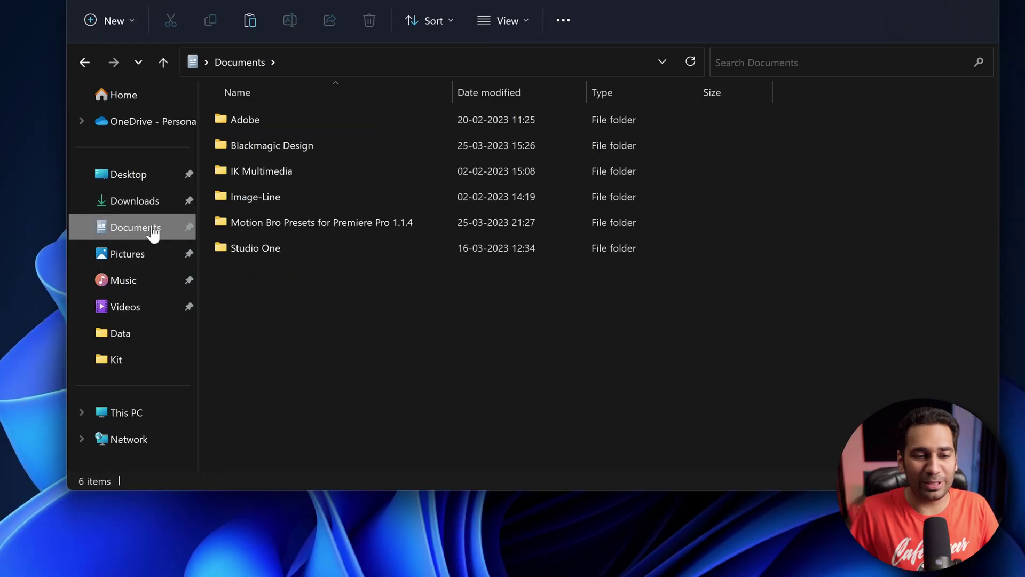
pyautogui.click(340, 245)
pyautogui.click(374, 327)
pyautogui.hotkey('ctrl', 'shift', 'n')
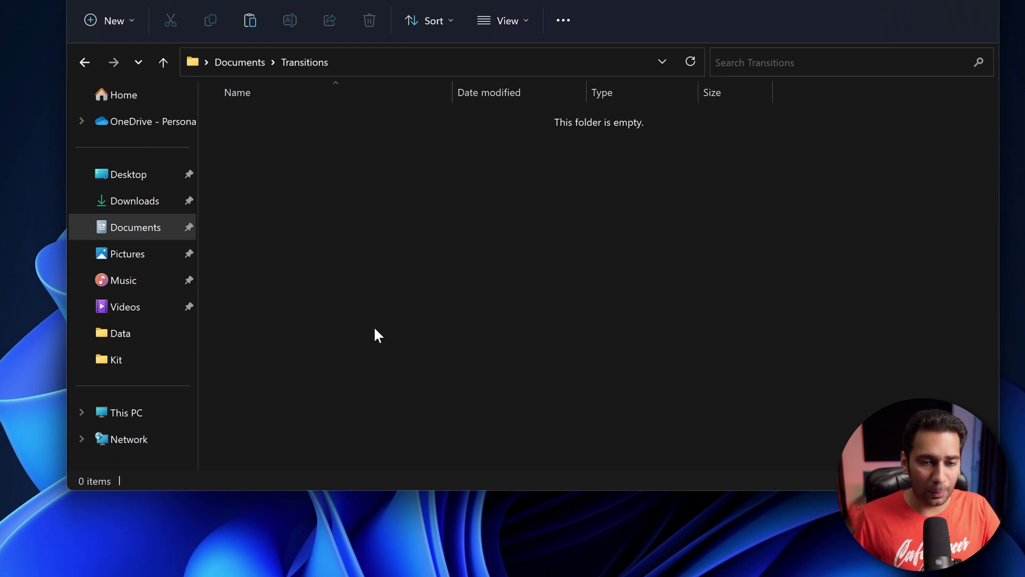
pyautogui.hotkey('ctrl', 'v')
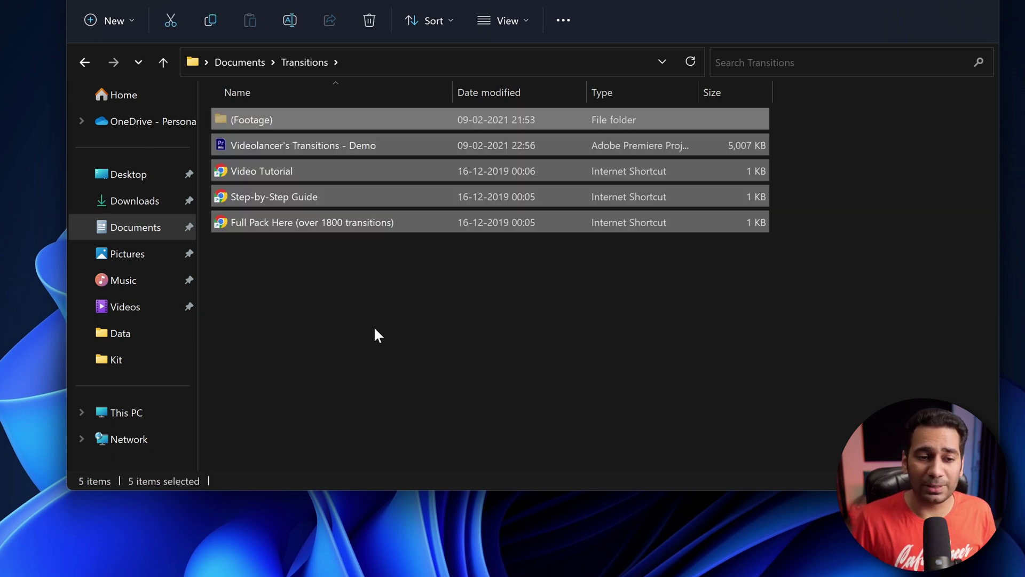
# Open the Videolancer's Transitions - Demo project in Premiere Pro and convert it as "Videolancer's Transitions - Demo", overwriting the existing file.
pyautogui.press('Down')
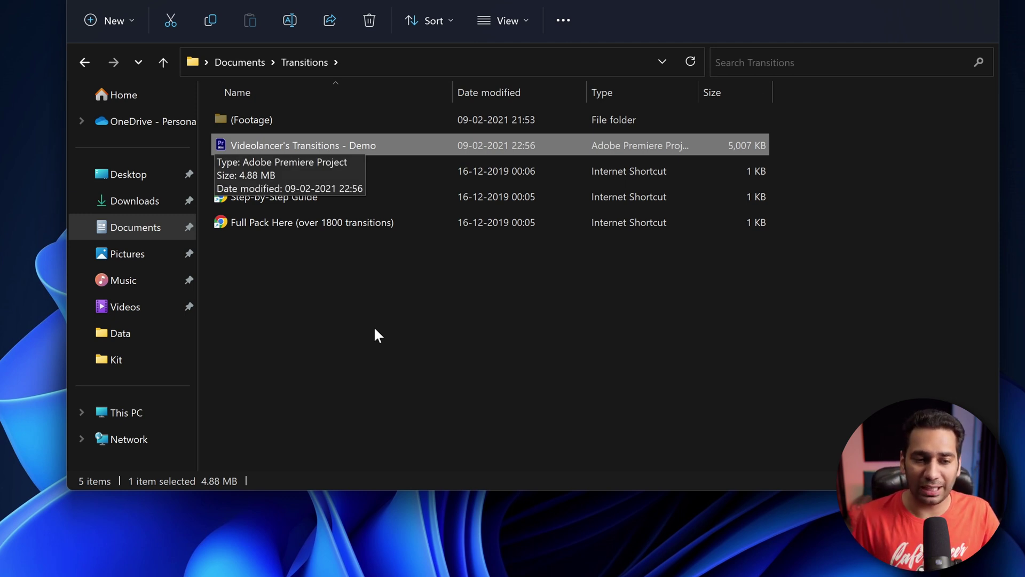
pyautogui.press('Return')
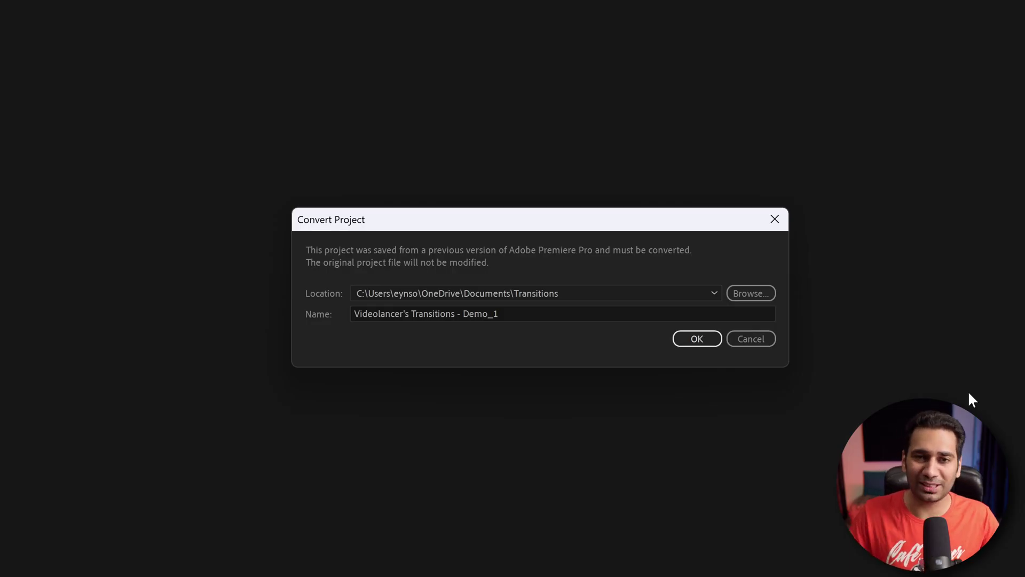
pyautogui.click(635, 313)
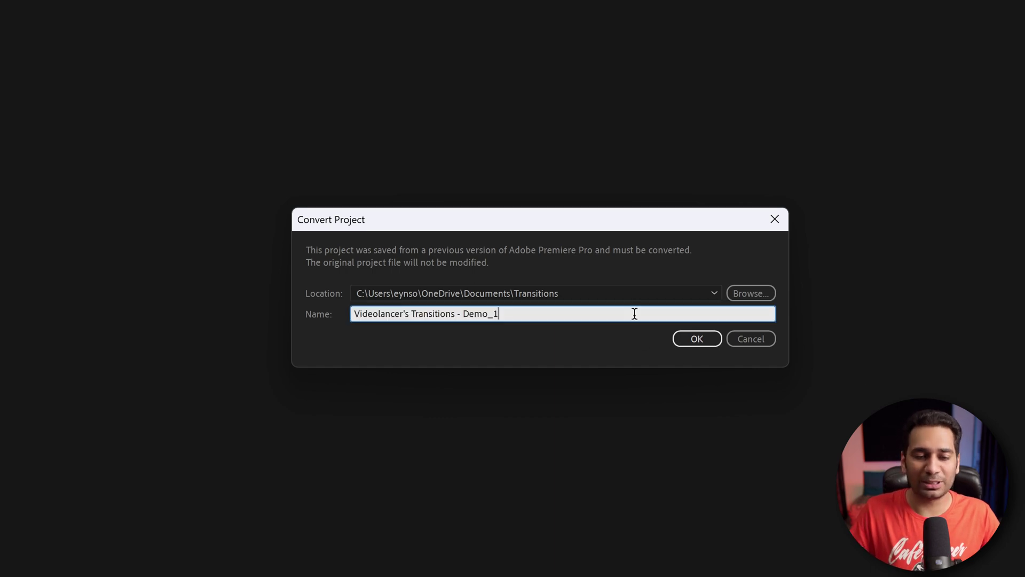
pyautogui.press('BackSpace')
pyautogui.press('BackSpace')
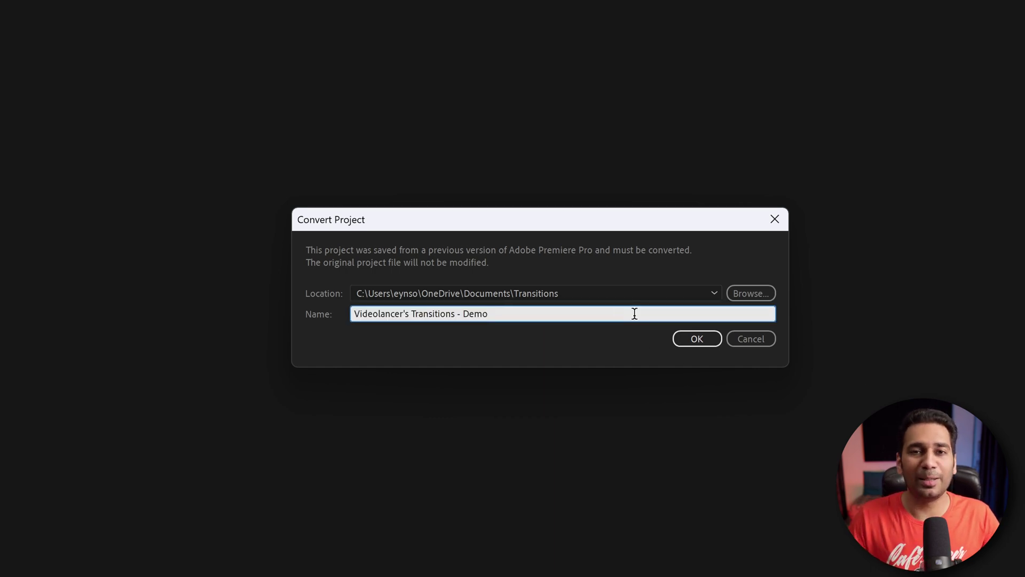
pyautogui.click(697, 337)
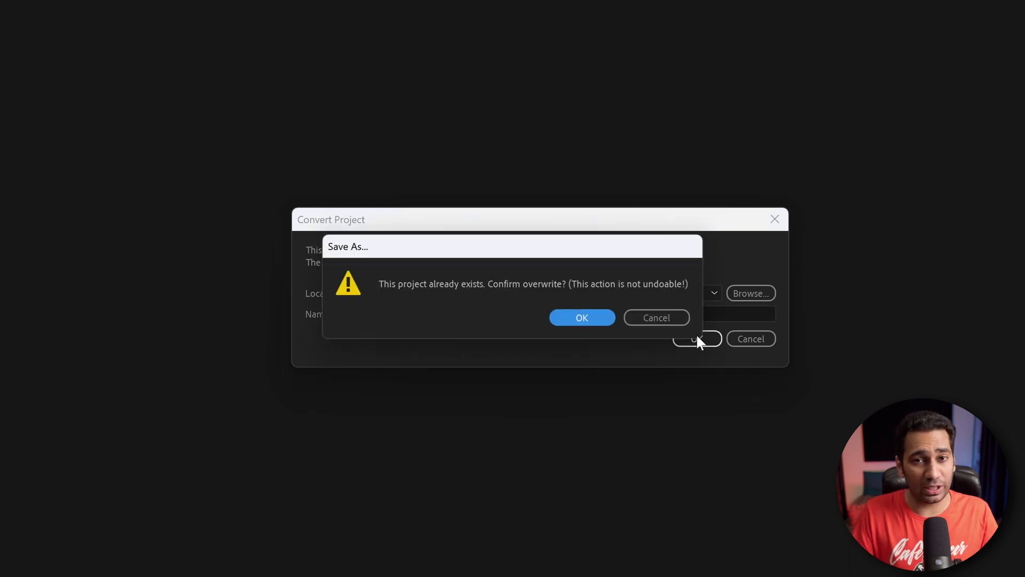
pyautogui.press('Return')
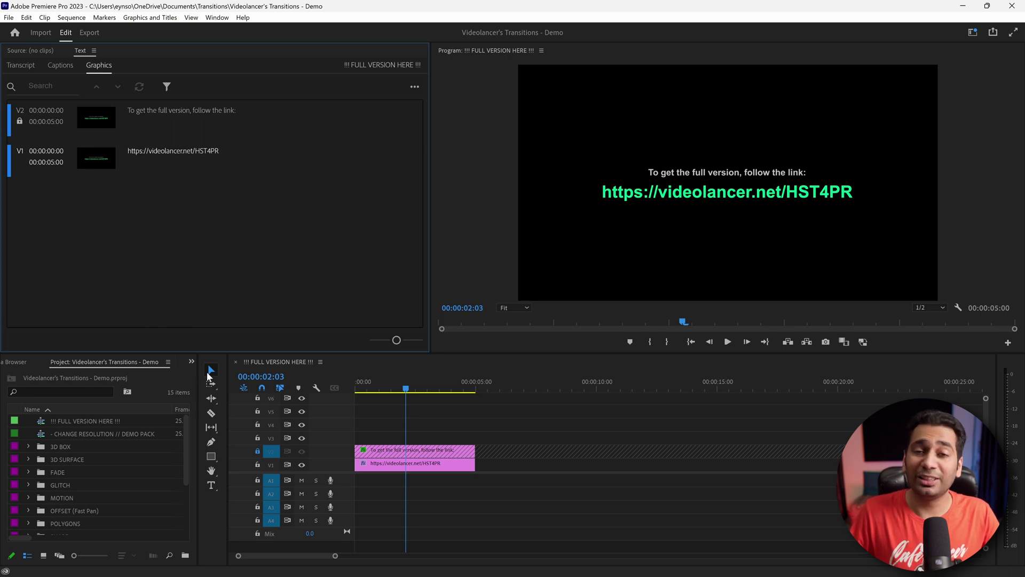
# Dock the Project panel with the Source monitor and show the transition bins as icons.
pyautogui.moveTo(133, 359); pyautogui.dragTo(158, 51)
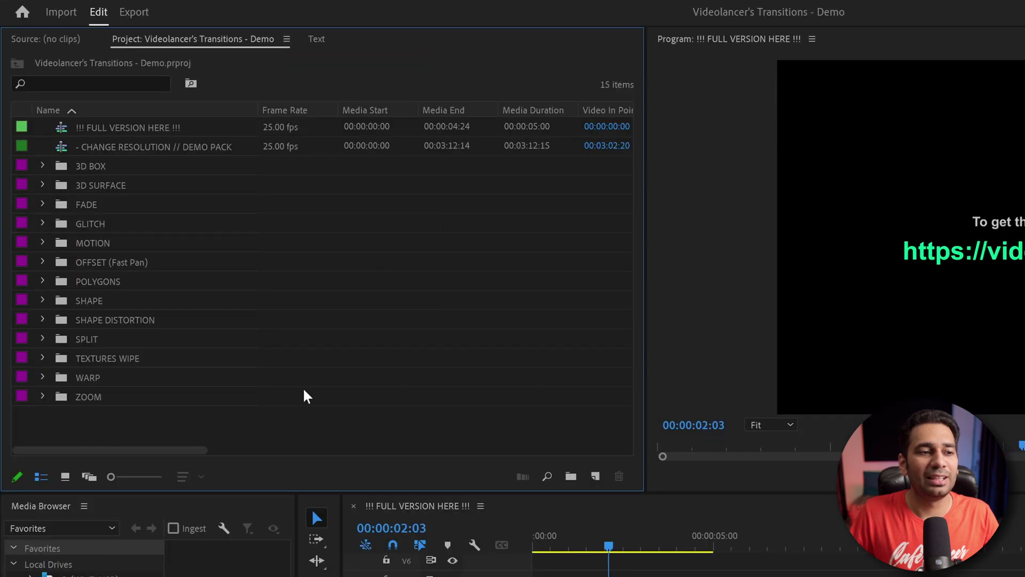
pyautogui.click(65, 476)
pyautogui.scroll(-4, 370, 304)
pyautogui.scroll(4, 373, 308)
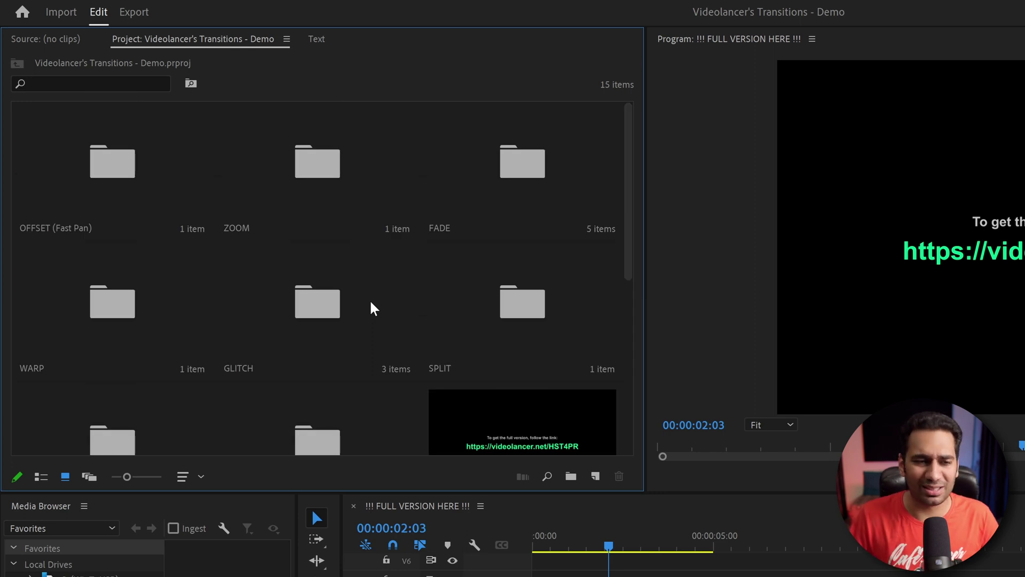
pyautogui.scroll(-5, 373, 310)
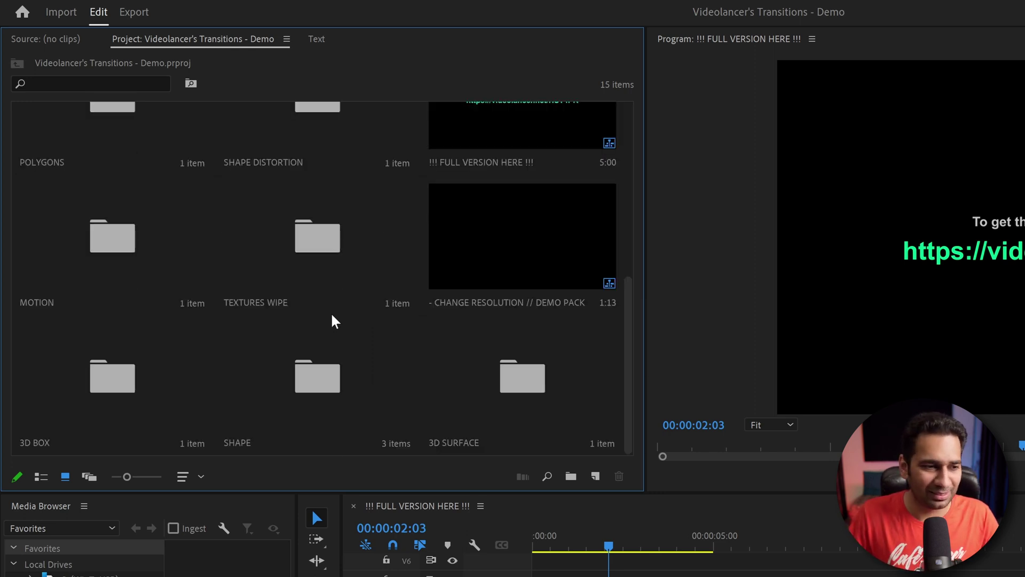
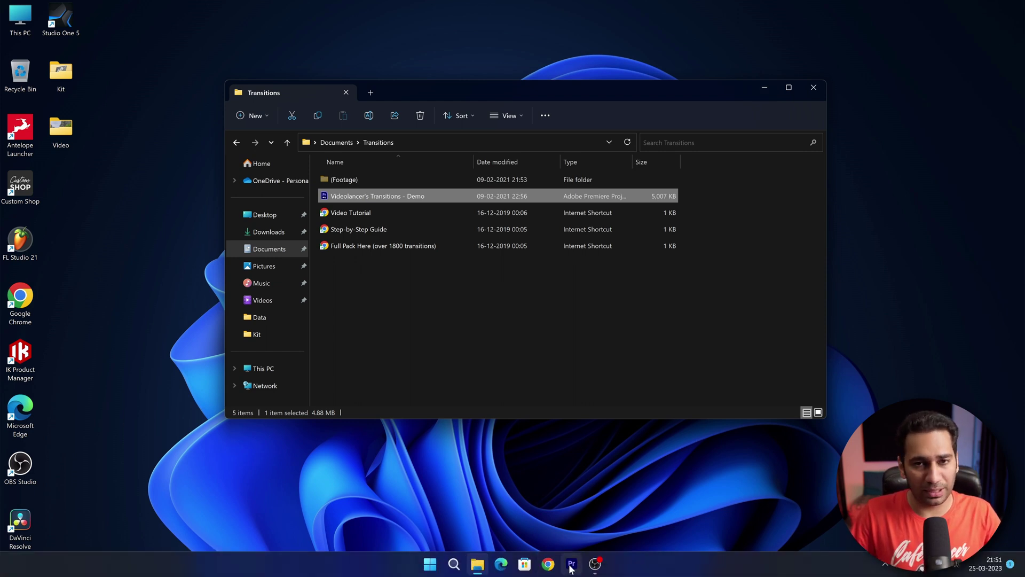
# Start Premiere Pro again and open the recent Untitled project, accepting substitution of the missing fonts.
pyautogui.click(571, 566)
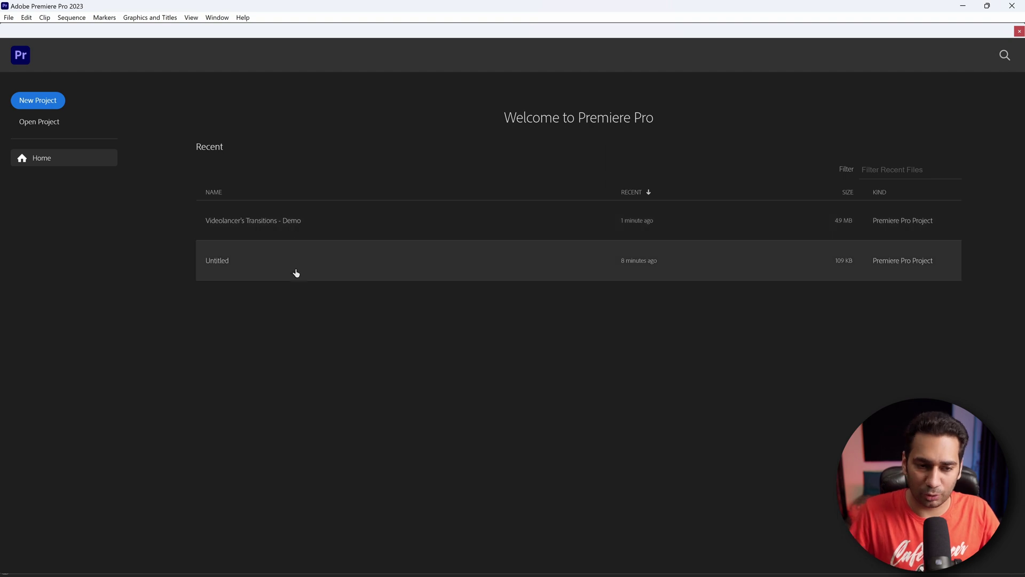
pyautogui.click(296, 273)
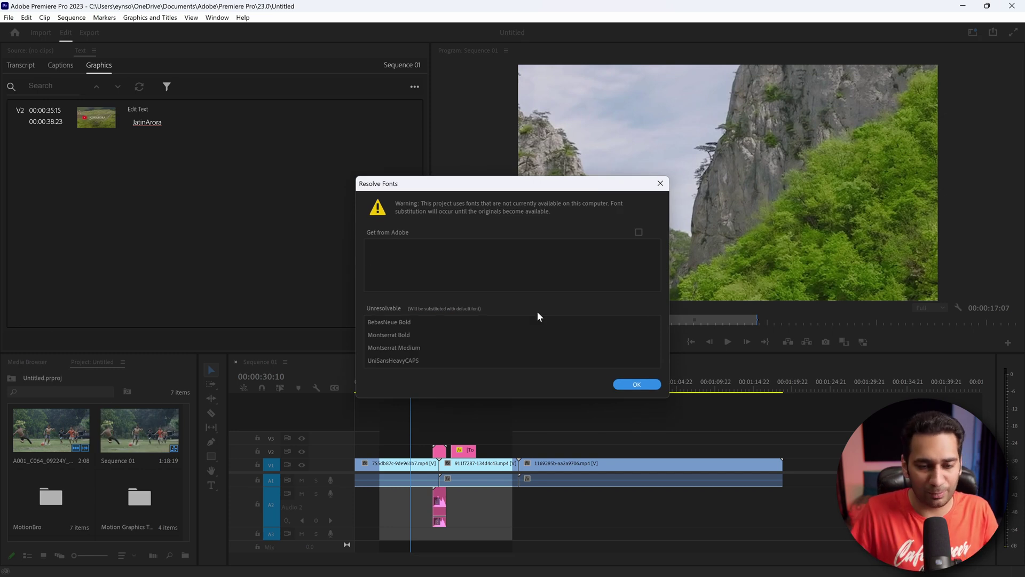
pyautogui.click(657, 385)
# Delete the transition clips with their sound at the first cut and the title graphic on V2 from Sequence 01.
pyautogui.moveTo(473, 511); pyautogui.dragTo(435, 499)
pyautogui.press('Delete')
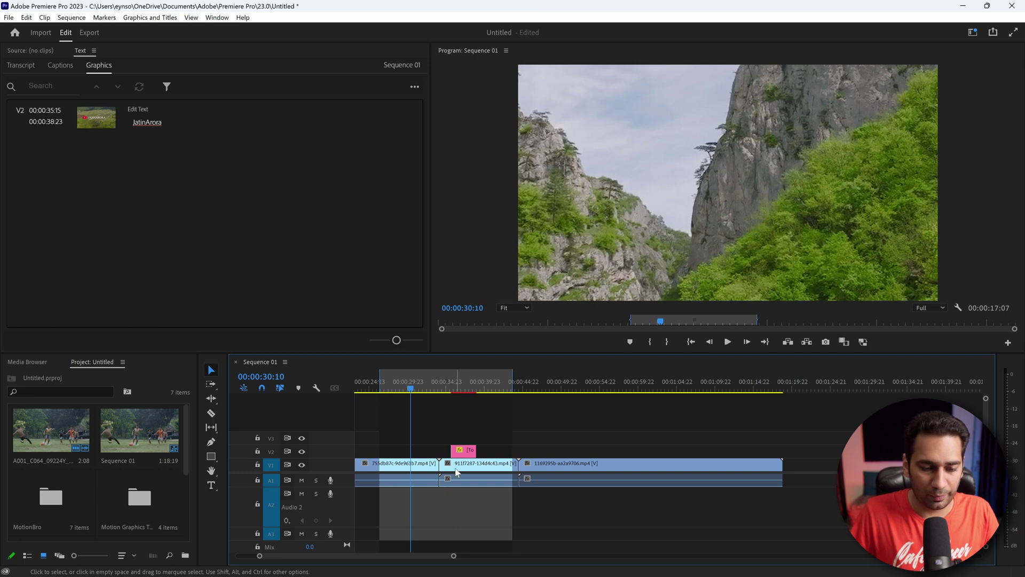
pyautogui.click(469, 452)
pyautogui.press('Delete')
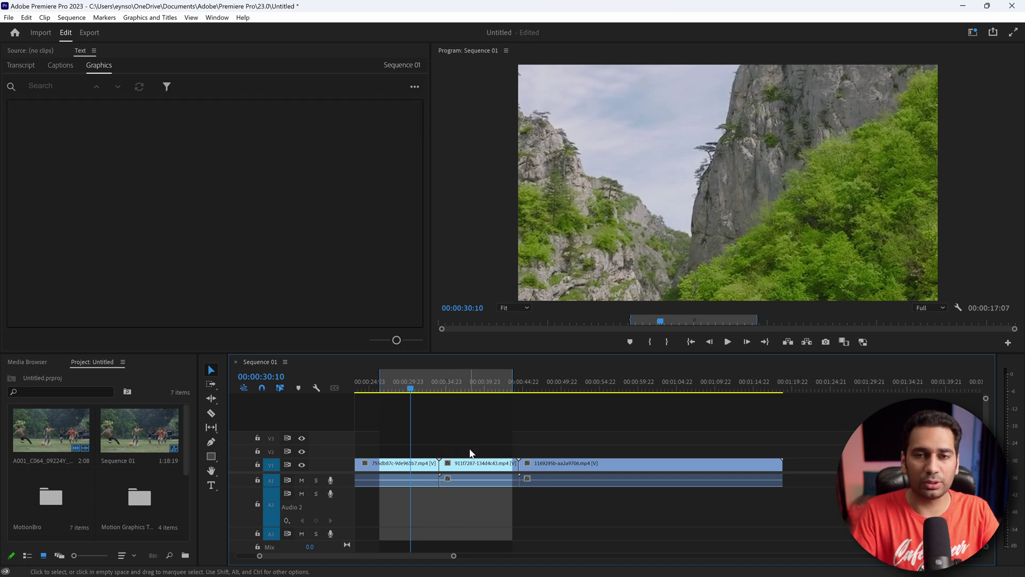
# Play back Sequence 01 around the cuts between the three video clips on V1.
pyautogui.click(417, 388)
pyautogui.press('space')
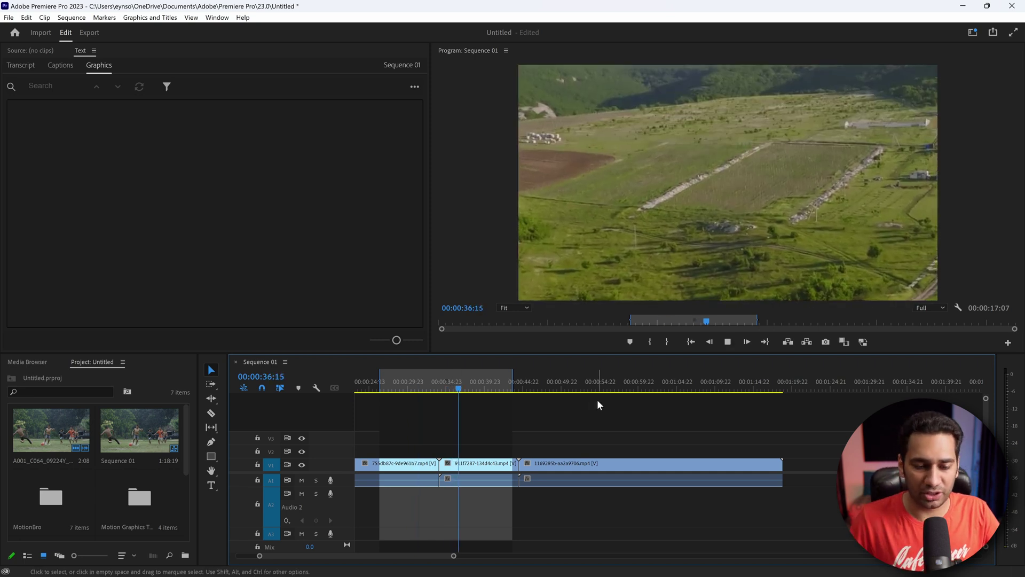
pyautogui.click(502, 377)
pyautogui.press('space')
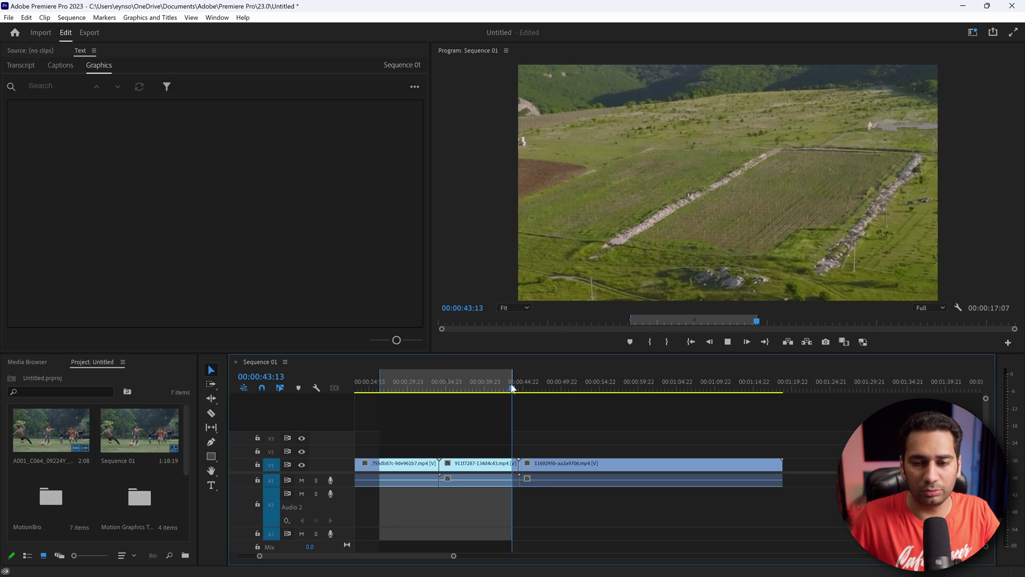
# Stop playback of Sequence 01 and dock the Project panel alongside the Source monitor.
pyautogui.press('space')
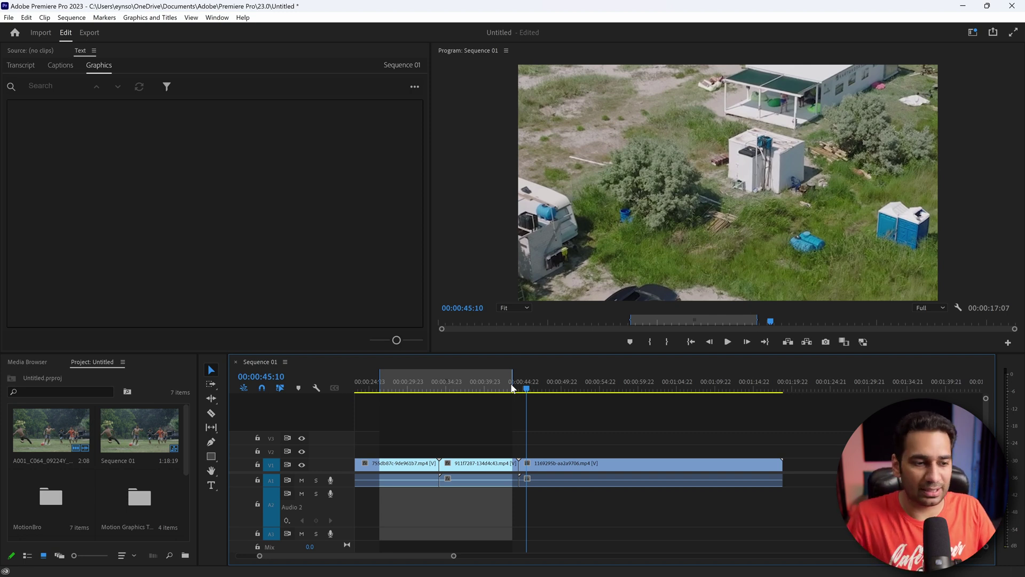
pyautogui.moveTo(91, 363); pyautogui.dragTo(114, 52)
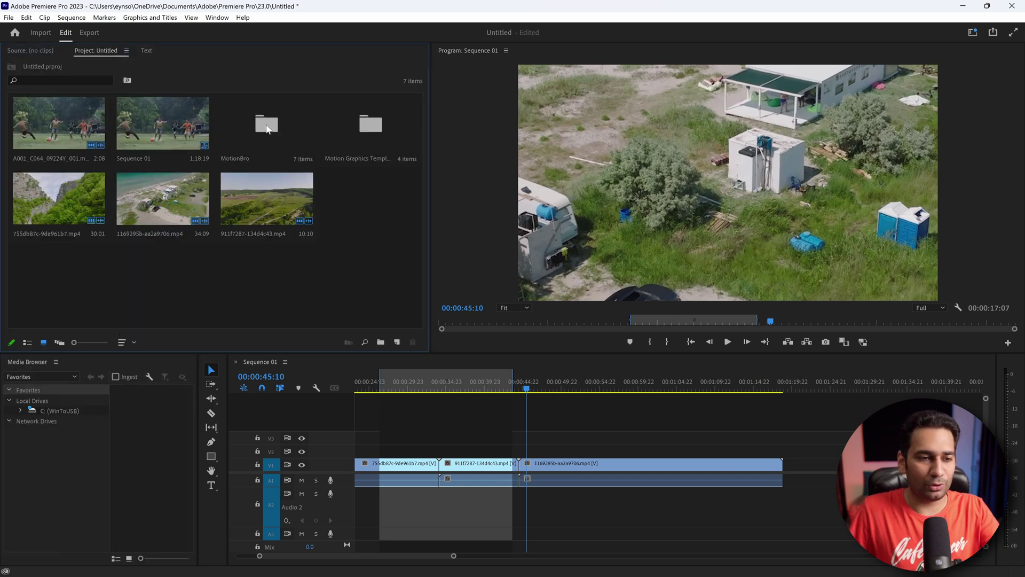
pyautogui.moveTo(373, 262); pyautogui.dragTo(79, 133)
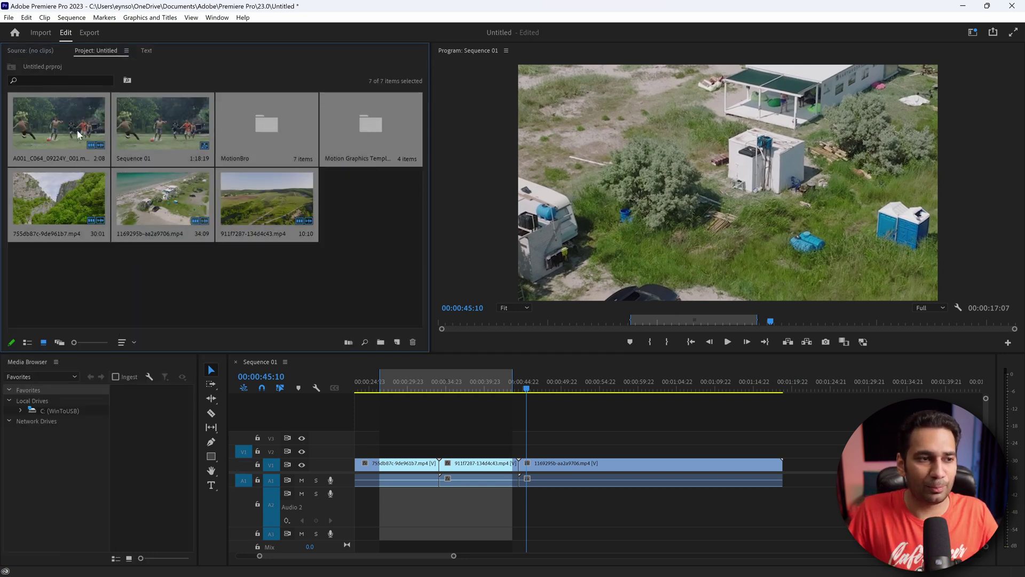
pyautogui.click(337, 258)
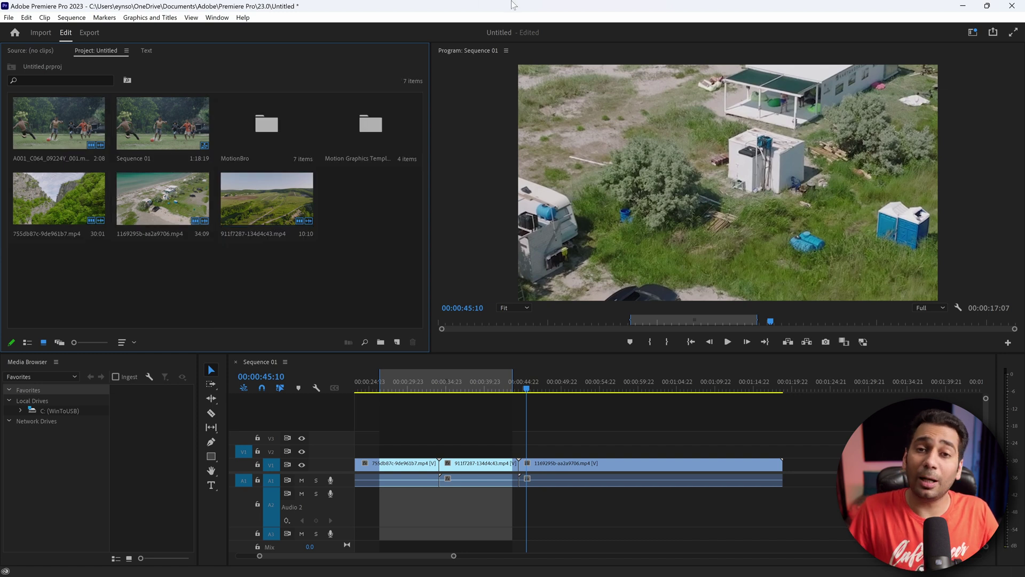
# Import the entire Videolancer's Transitions - Demo project from the Documents Transitions folder into the open project.
pyautogui.click(477, 573)
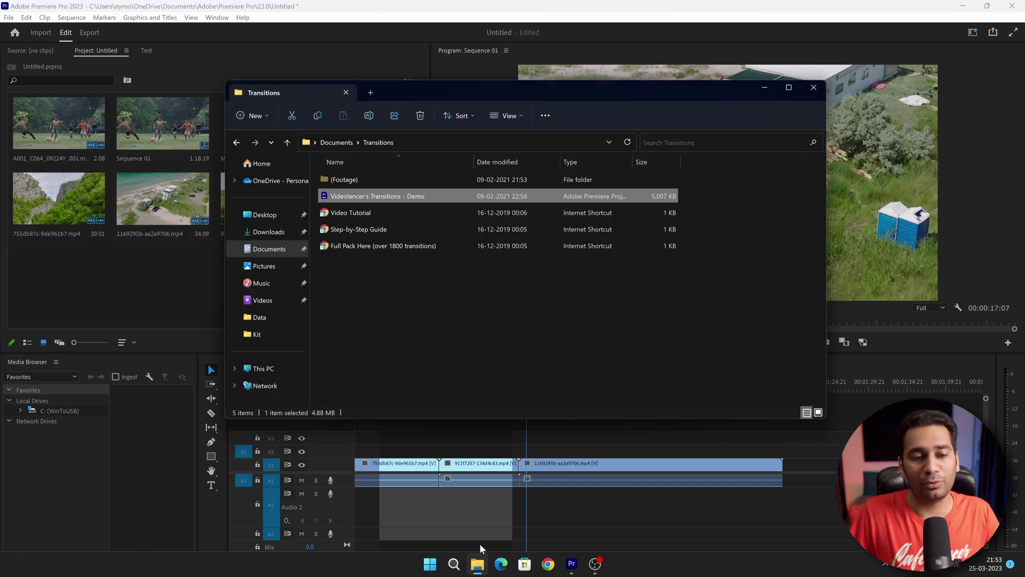
pyautogui.click(440, 344)
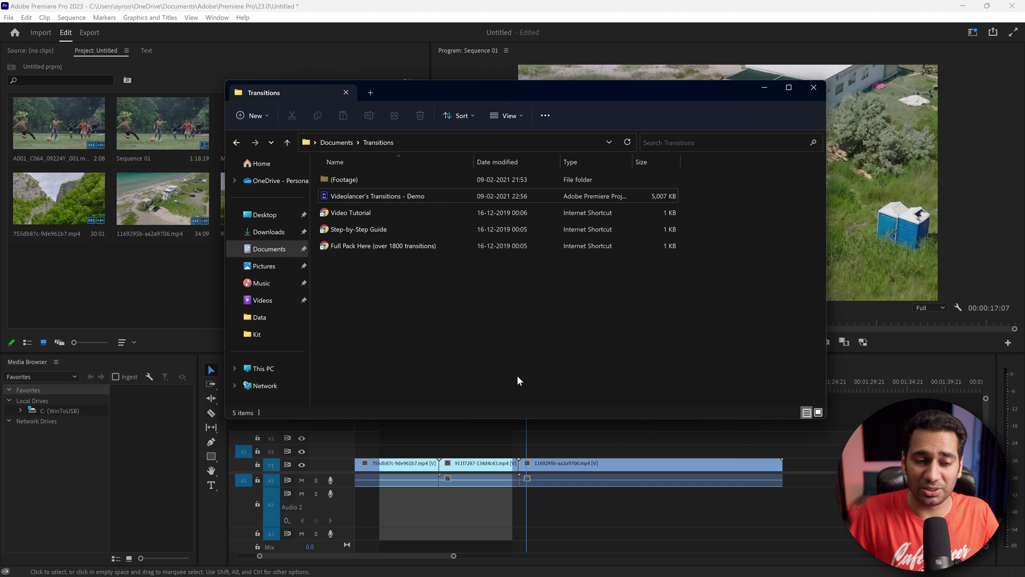
pyautogui.moveTo(390, 199); pyautogui.dragTo(126, 280)
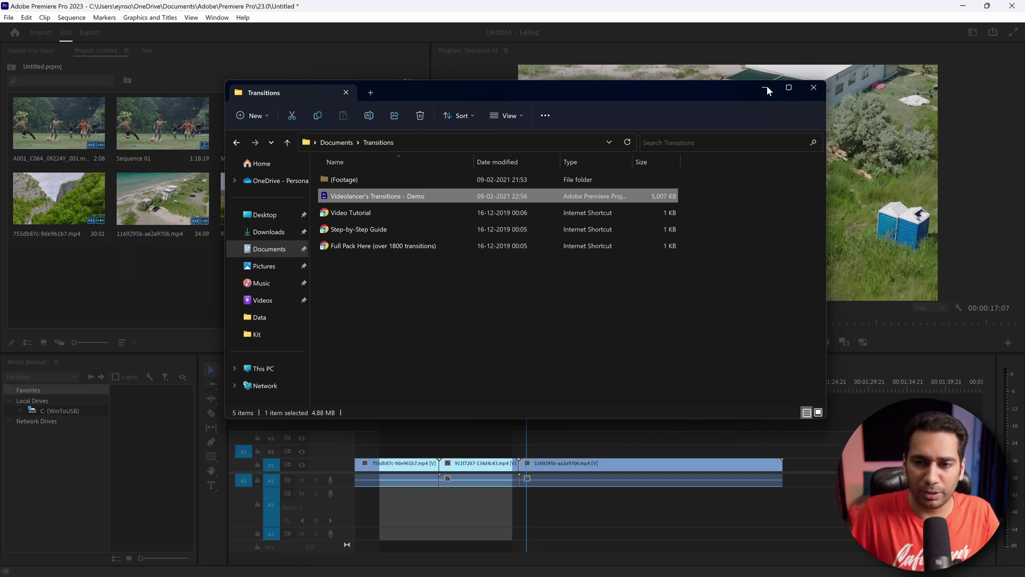
pyautogui.hotkey('alt', 'Tab')
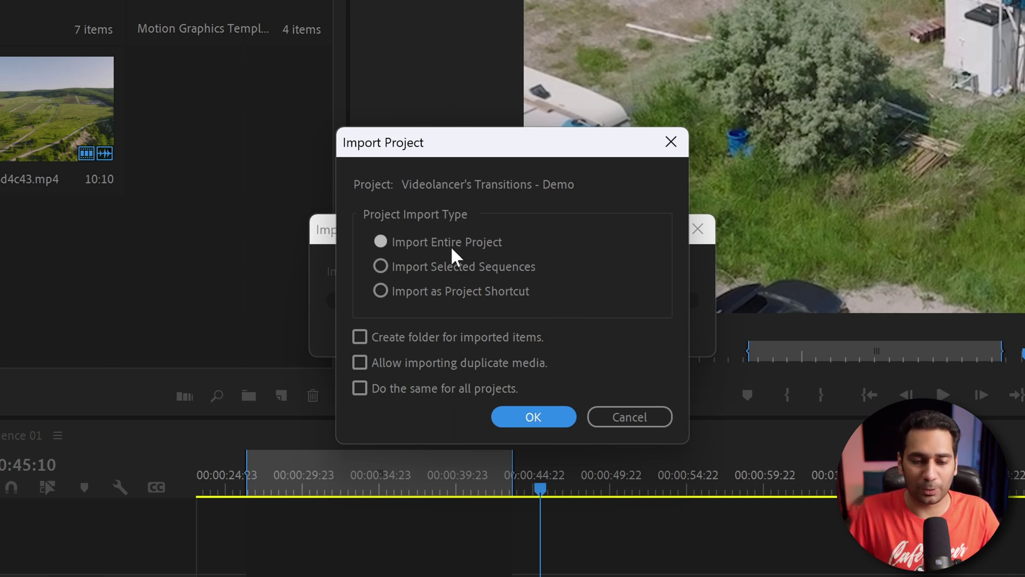
pyautogui.click(534, 417)
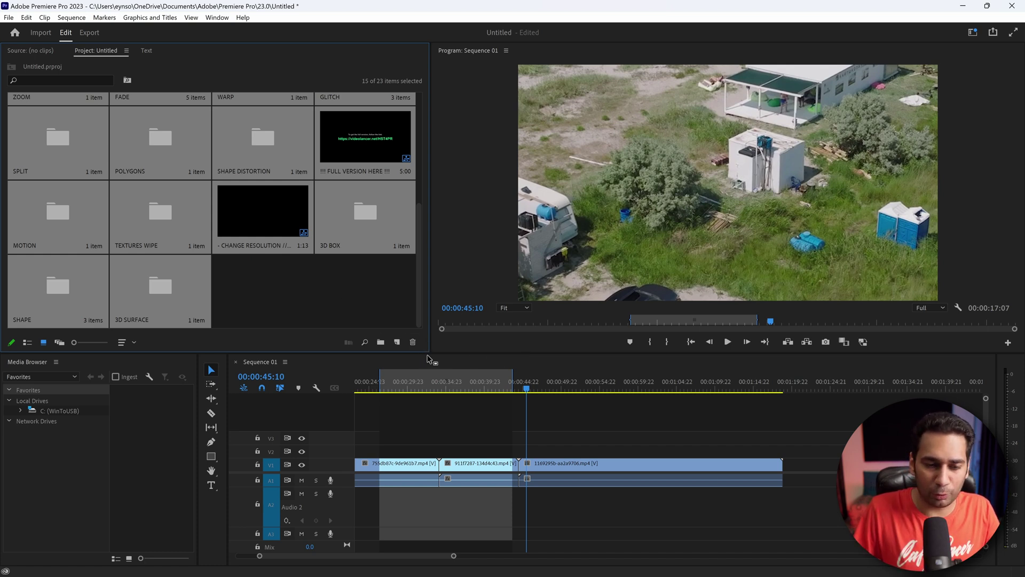
# Enlarge the Project panel and create a new bin named Transitions.
pyautogui.moveTo(425, 353); pyautogui.dragTo(426, 462)
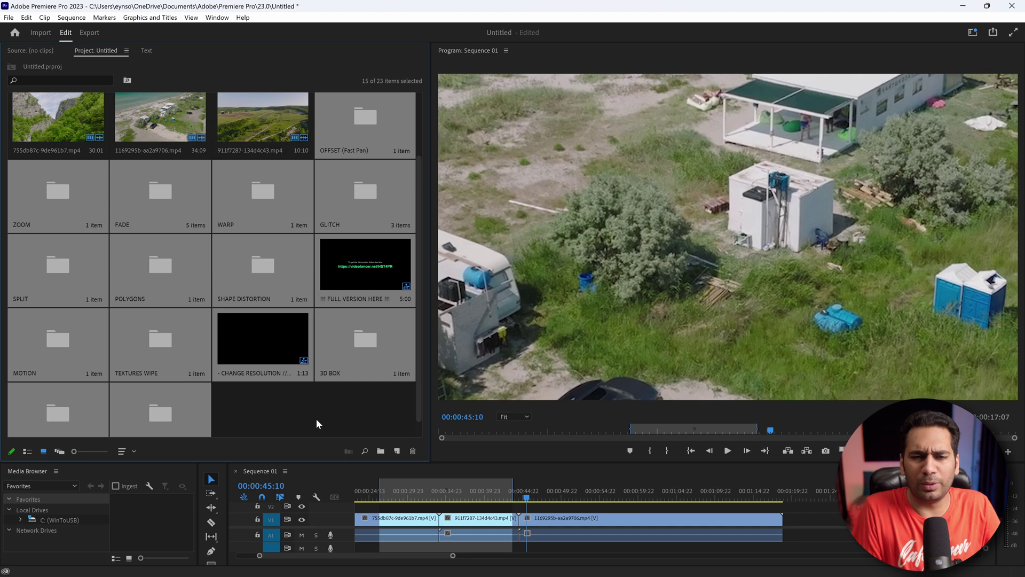
pyautogui.click(358, 414)
pyautogui.click(381, 452)
pyautogui.write('Transitions')
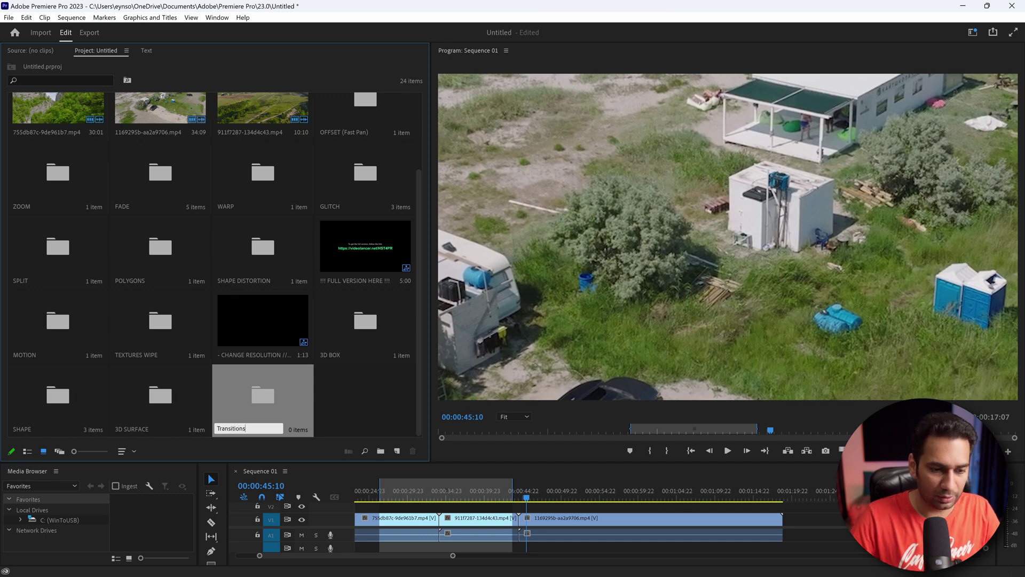
pyautogui.press('Tab')
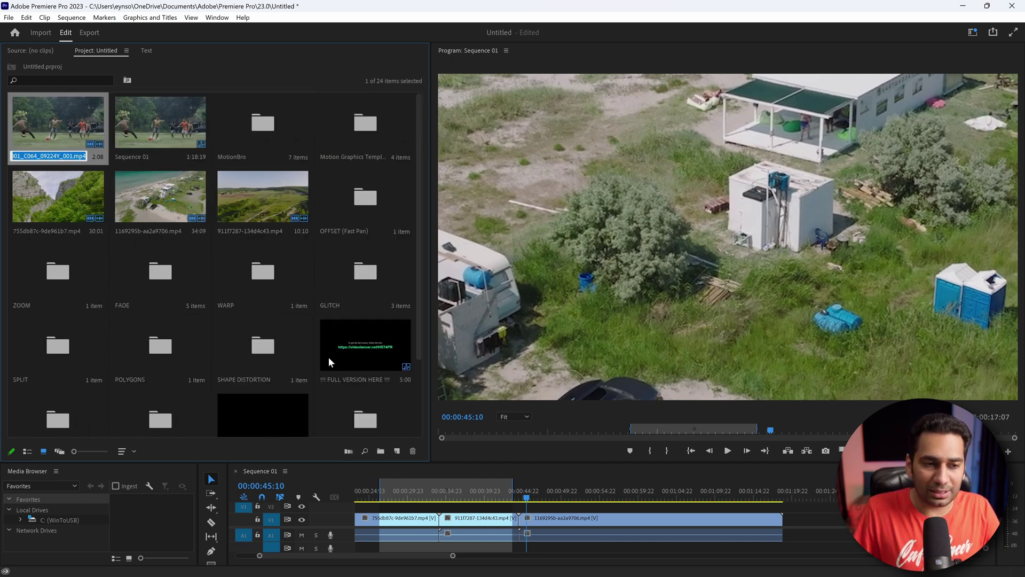
# Move all imported transition bins, from OFFSET (Fast Pan) to 3D SURFACE, and the two imported sequences into the Transitions bin.
pyautogui.scroll(-1, 305, 309)
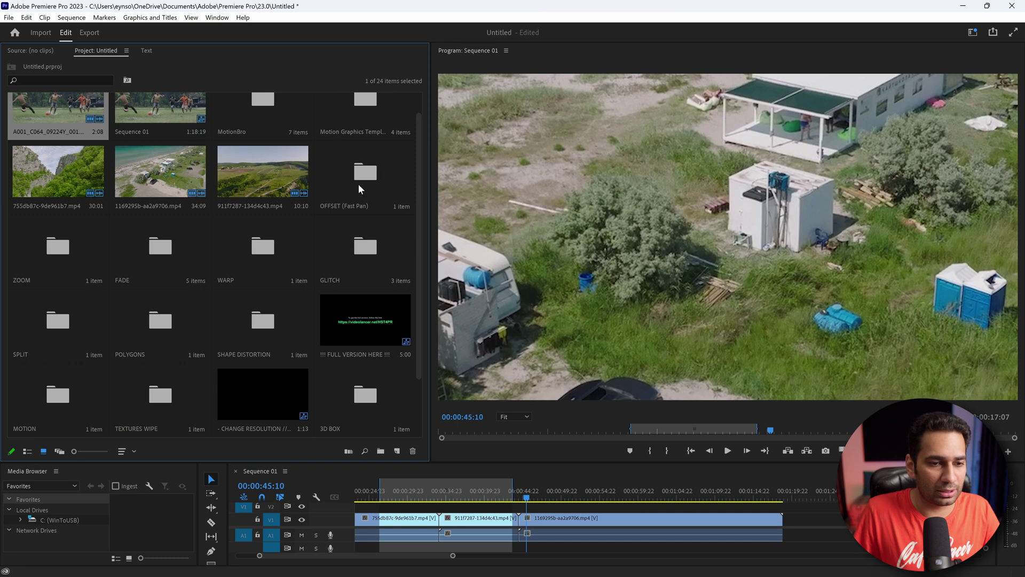
pyautogui.click(354, 208)
pyautogui.keyDown('ctrl'); pyautogui.click(32, 247); pyautogui.keyUp('ctrl')
pyautogui.keyDown('ctrl'); pyautogui.click(167, 257); pyautogui.keyUp('ctrl')
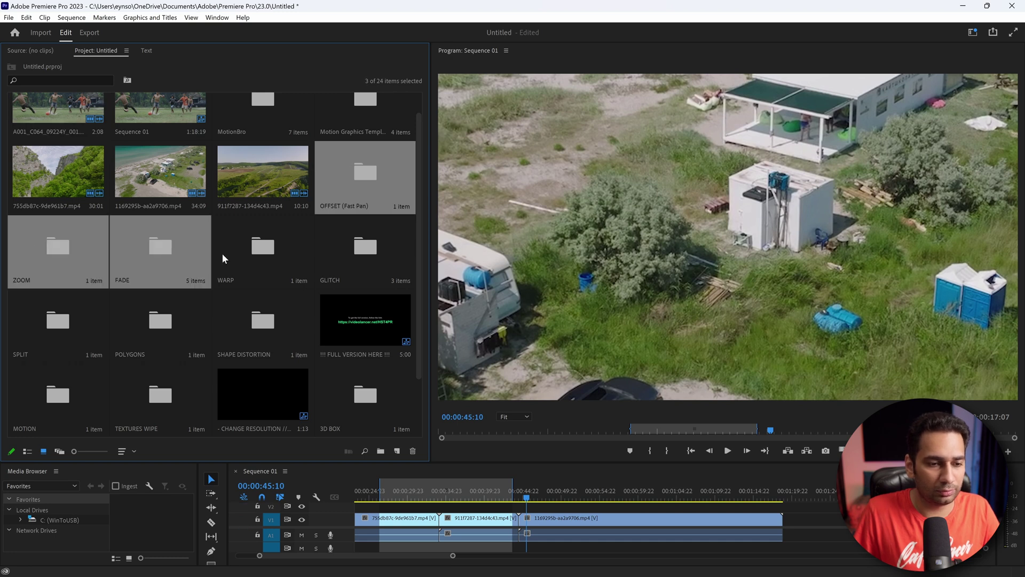
pyautogui.keyDown('ctrl'); pyautogui.click(222, 253); pyautogui.keyUp('ctrl')
pyautogui.keyDown('ctrl'); pyautogui.click(329, 255); pyautogui.keyUp('ctrl')
pyautogui.moveTo(306, 296); pyautogui.dragTo(46, 392)
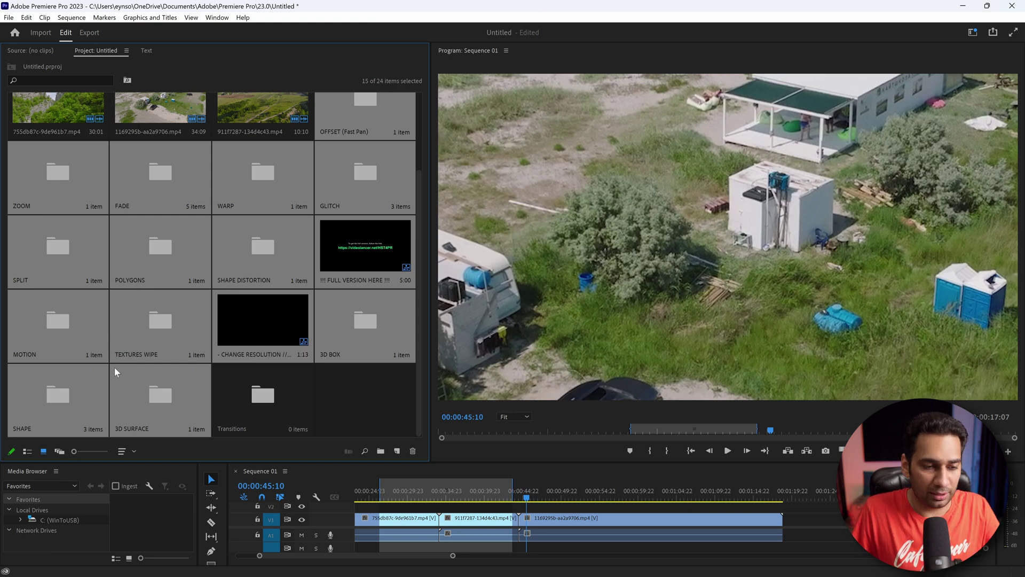
pyautogui.moveTo(274, 333); pyautogui.dragTo(257, 410)
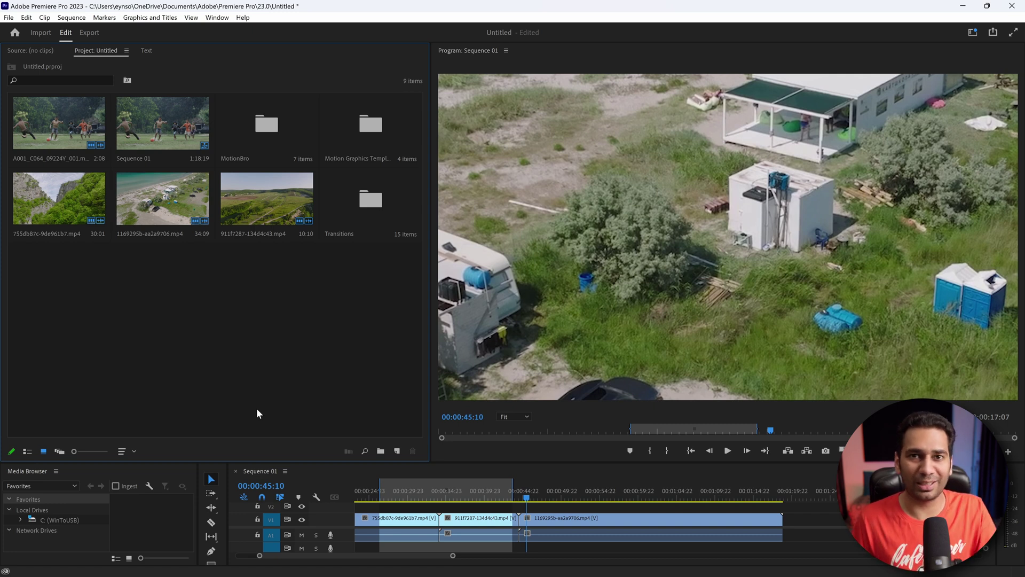
# Open the Ease (Short) bin within Transitions and OFFSET (Fast Pan), with the playhead at 00:00:43:13 and the timeline enlarged.
pyautogui.doubleClick(364, 217)
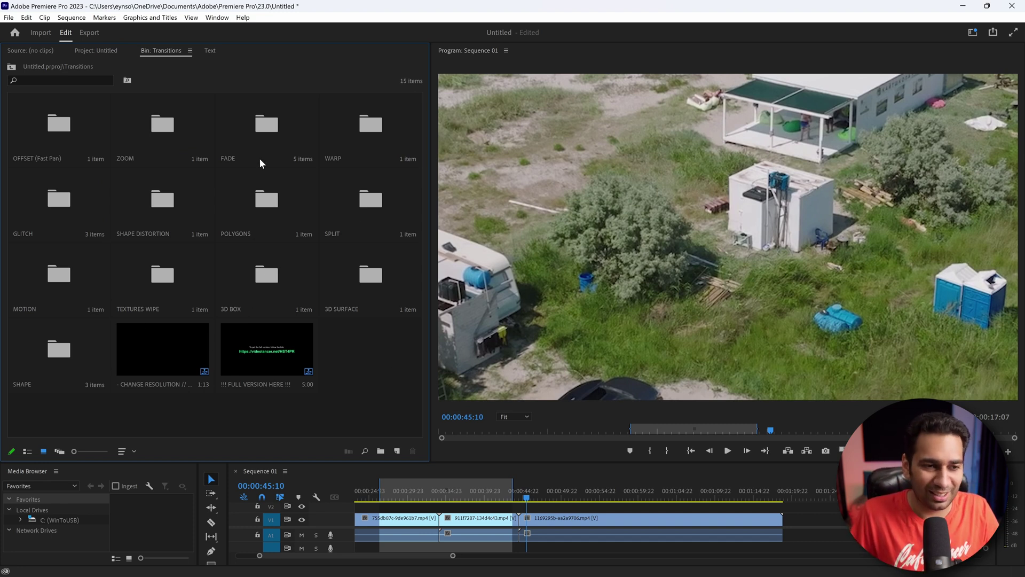
pyautogui.moveTo(526, 489); pyautogui.dragTo(513, 485)
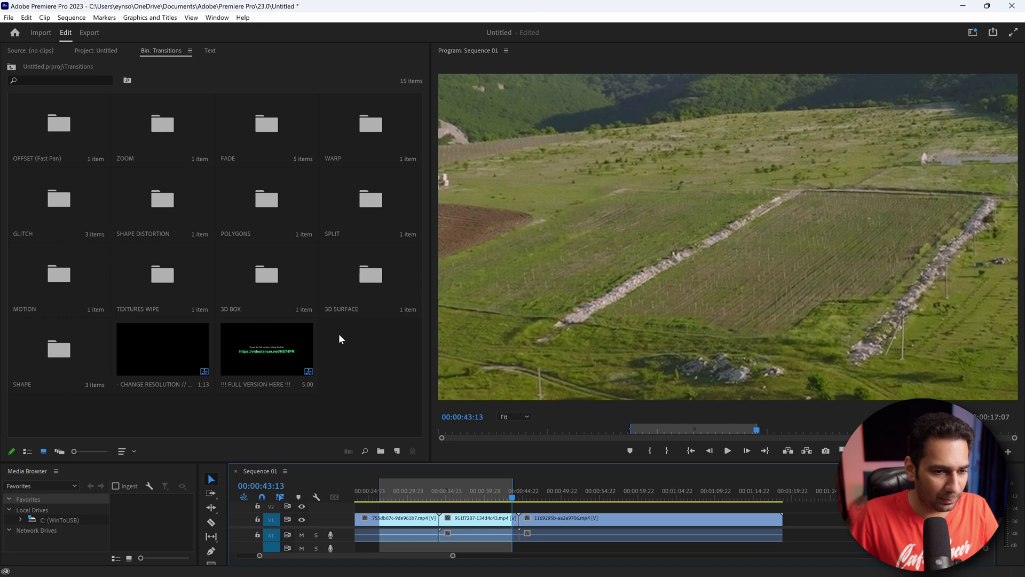
pyautogui.doubleClick(53, 141)
pyautogui.doubleClick(56, 140)
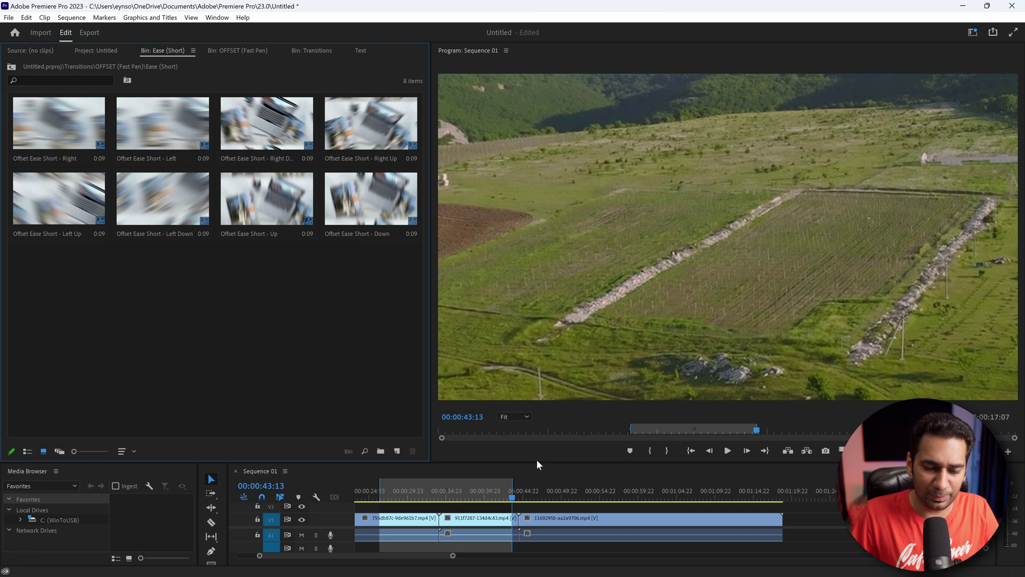
pyautogui.moveTo(537, 462); pyautogui.dragTo(547, 284)
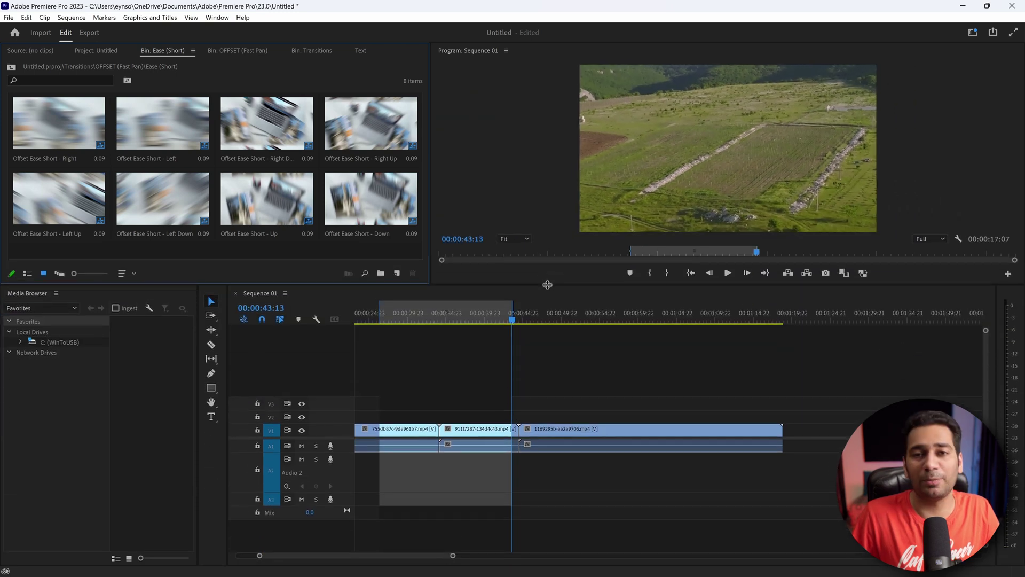
# Place Offset Ease Short - Left on V3 and centre it over the cut between the second and third video clips.
pyautogui.moveTo(149, 126); pyautogui.dragTo(522, 408)
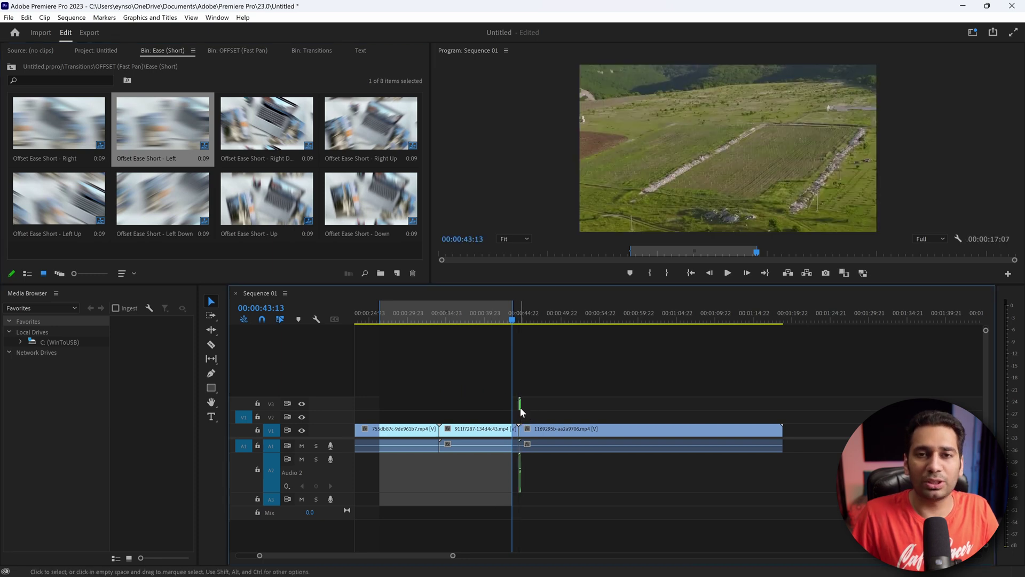
pyautogui.moveTo(453, 557); pyautogui.dragTo(314, 555)
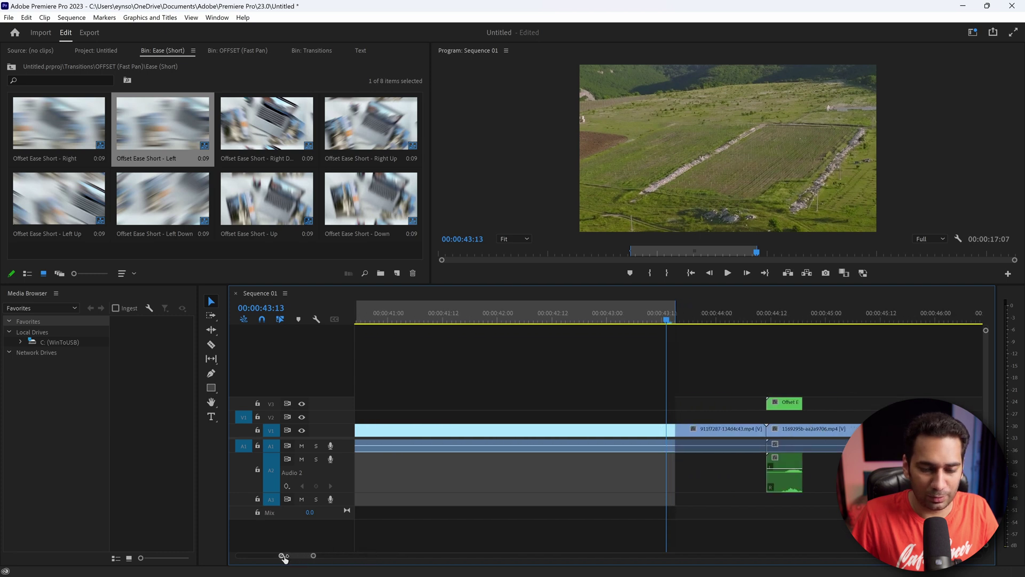
pyautogui.scroll(2, 286, 555)
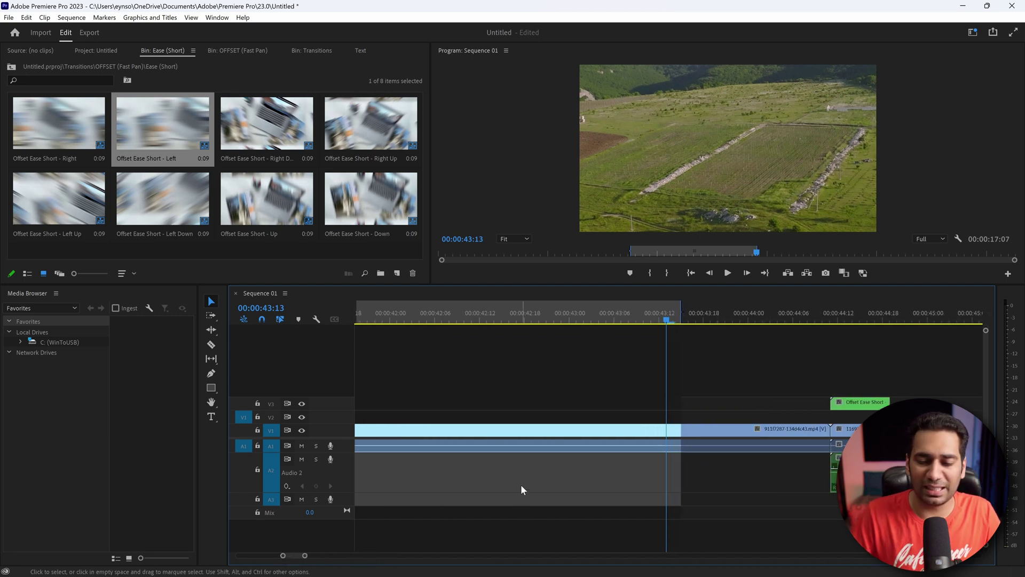
pyautogui.click(865, 406)
pyautogui.moveTo(865, 405); pyautogui.dragTo(834, 405)
# Play back the cut with the nested Offset Ease Short - Left clip and delete that clip with its sound.
pyautogui.click(727, 272)
pyautogui.moveTo(710, 321); pyautogui.dragTo(703, 322)
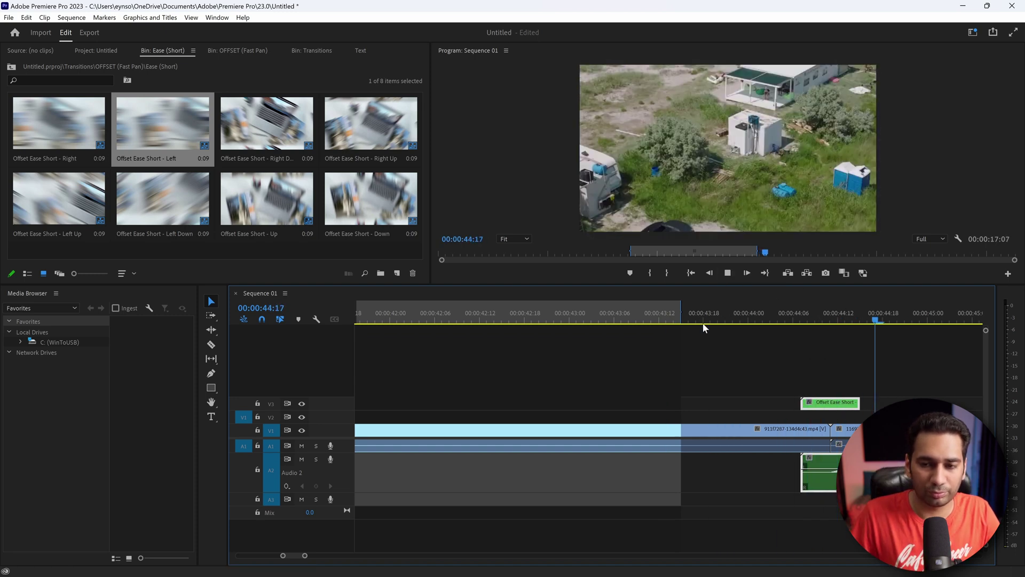
pyautogui.press('space')
pyautogui.moveTo(777, 319); pyautogui.dragTo(807, 320)
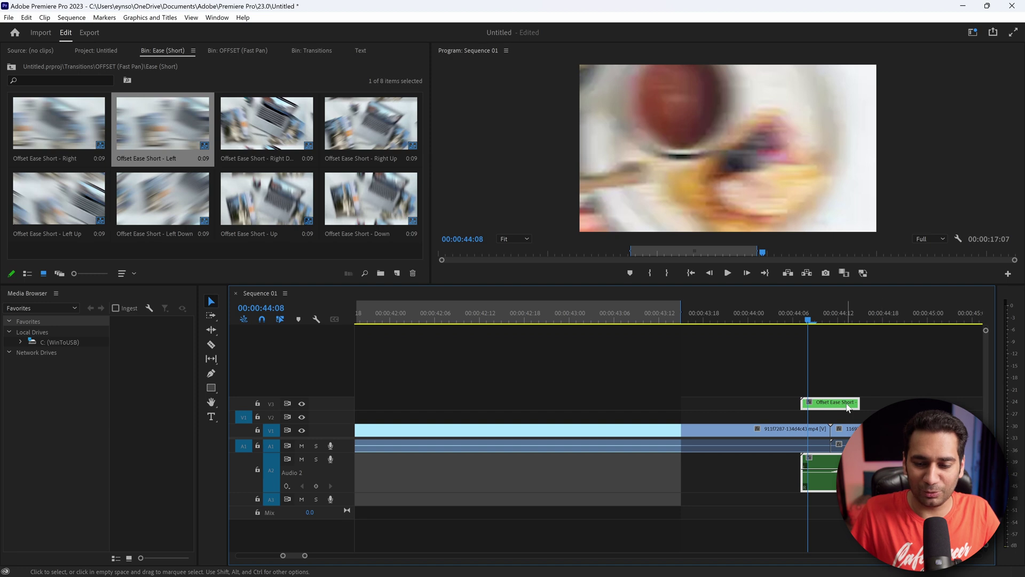
pyautogui.press('Delete')
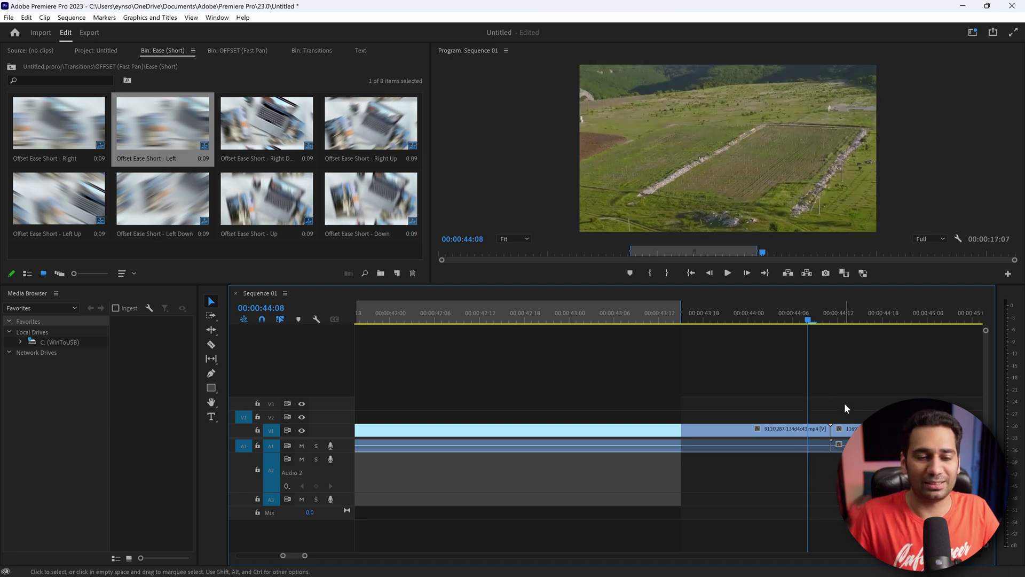
# Turn off inserting sequences as nests, deselect the V1 source patch, and place Offset Ease Short - Left over the second cut from V2 upward.
pyautogui.click(244, 319)
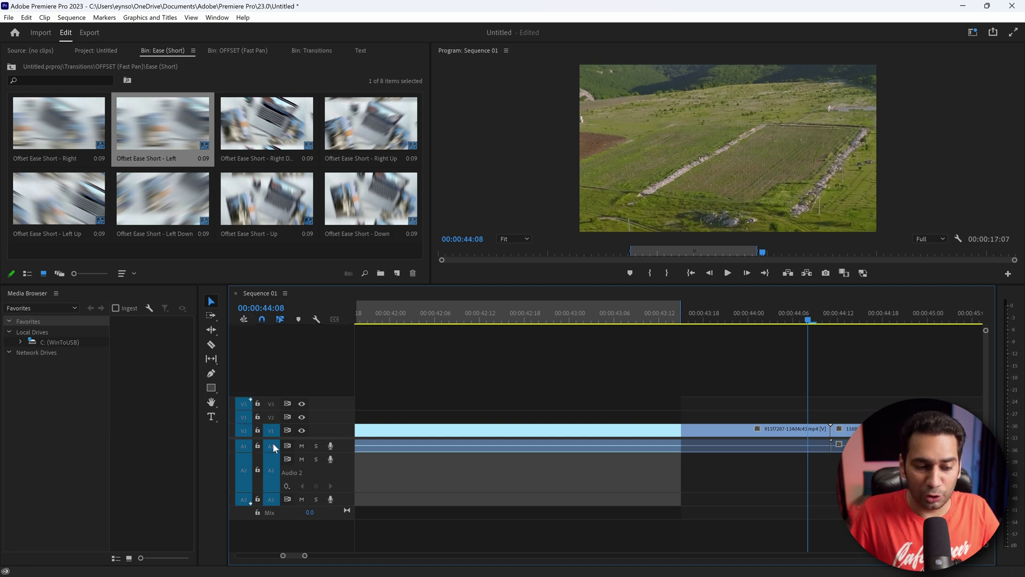
pyautogui.click(242, 432)
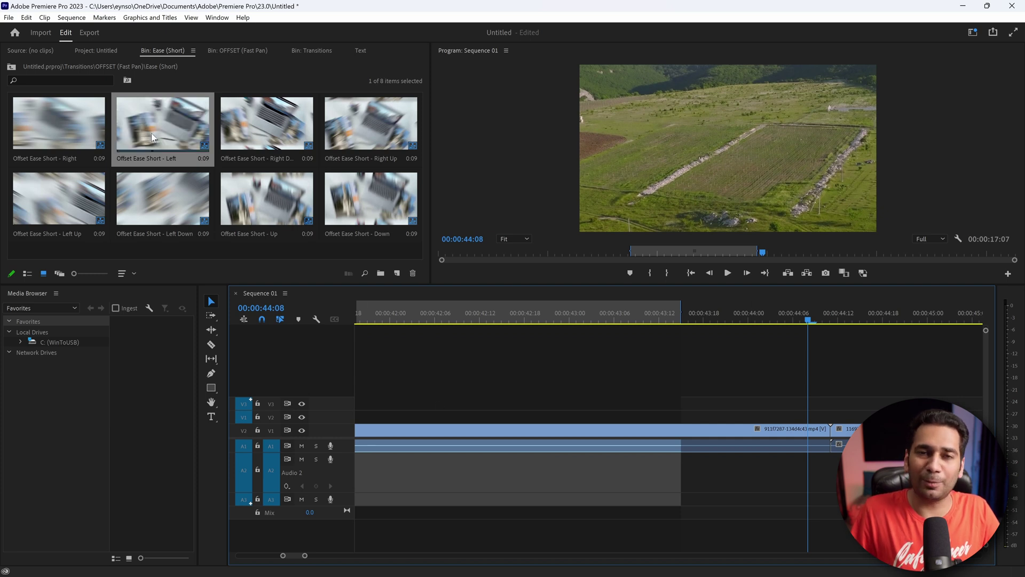
pyautogui.moveTo(152, 137); pyautogui.dragTo(836, 415)
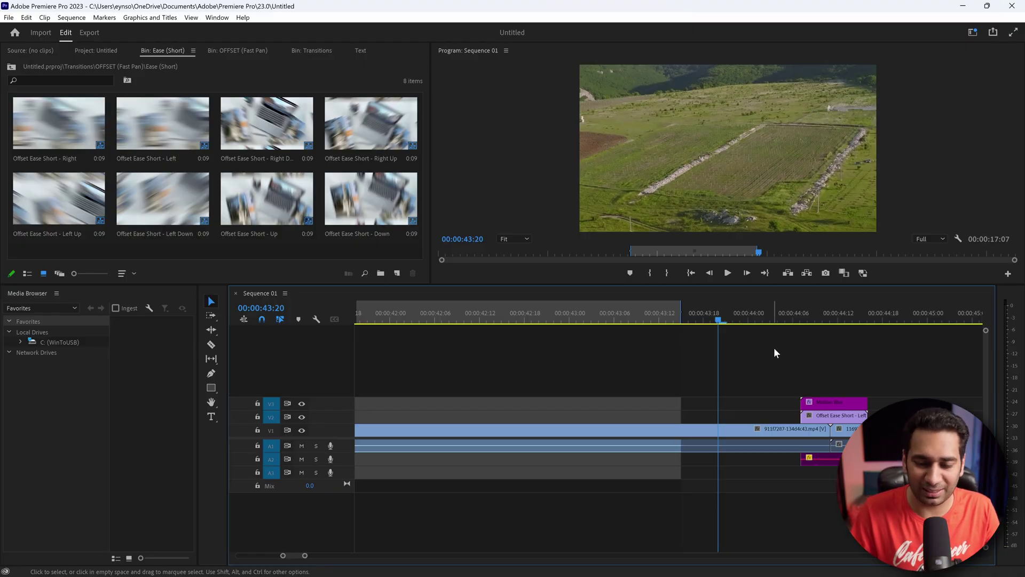
# Play back the second cut and scrub through the Offset Ease Short - Left transition to 00:00:44:13.
pyautogui.click(740, 319)
pyautogui.press('space')
pyautogui.moveTo(812, 318); pyautogui.dragTo(848, 317)
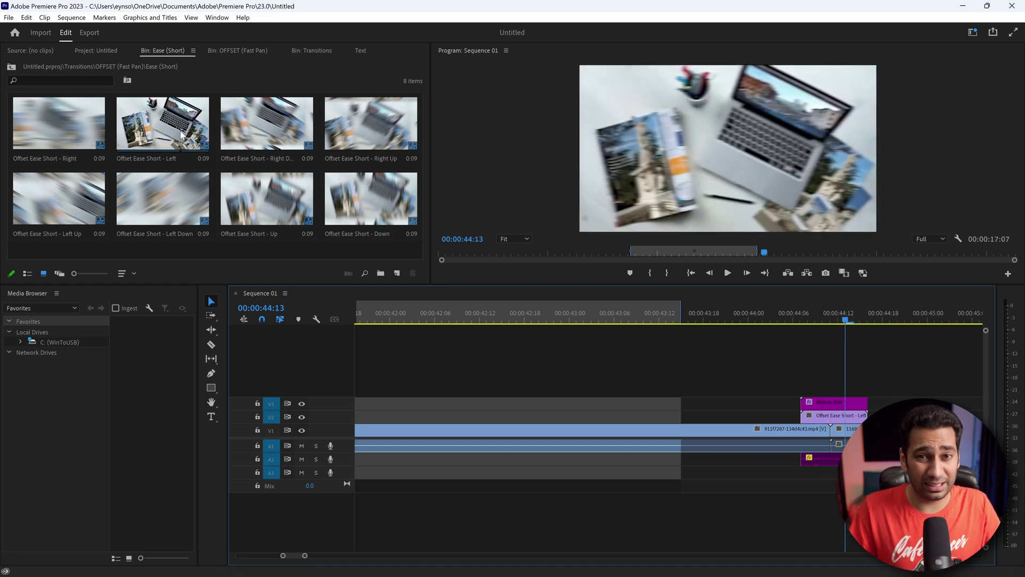
# Delete the Offset Ease Short - Left layers on V2 and V3 with their sound.
pyautogui.moveTo(783, 386); pyautogui.dragTo(835, 407)
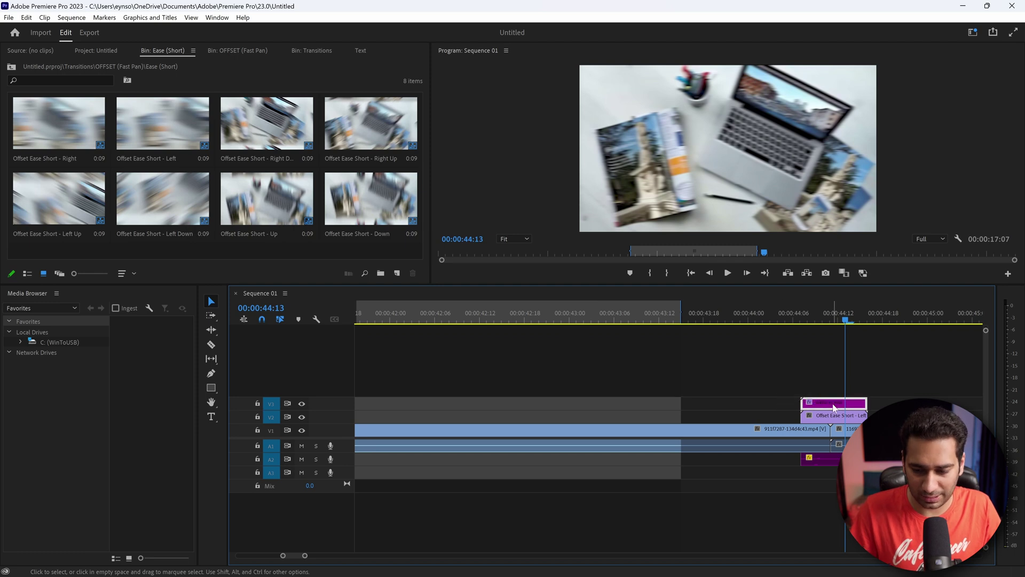
pyautogui.moveTo(772, 376); pyautogui.dragTo(833, 424)
pyautogui.press('Delete')
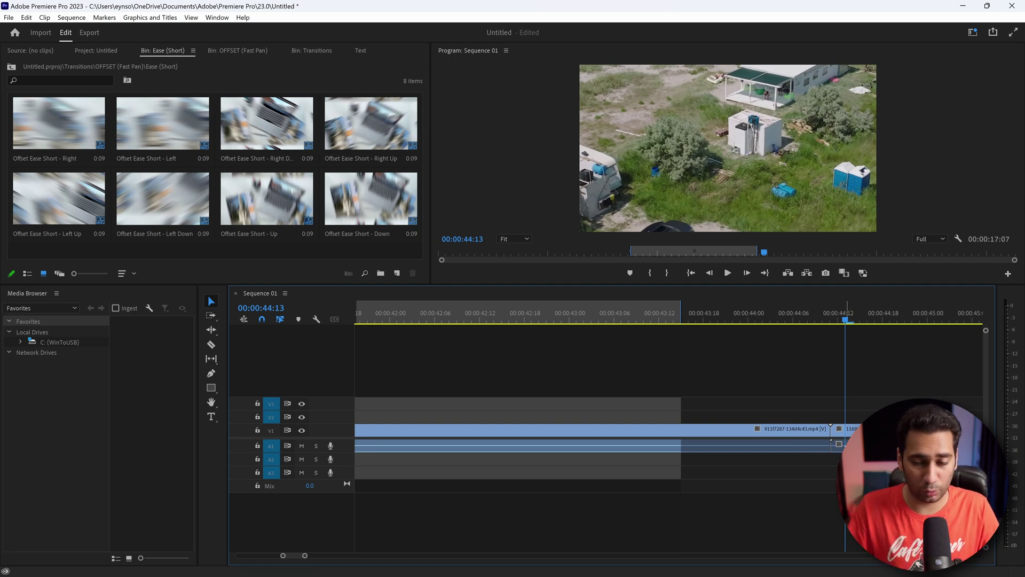
# Place Offset Ease Short - Left from V2 upward over the cut at 00:00:44:11 and play back the transition.
pyautogui.click(835, 311)
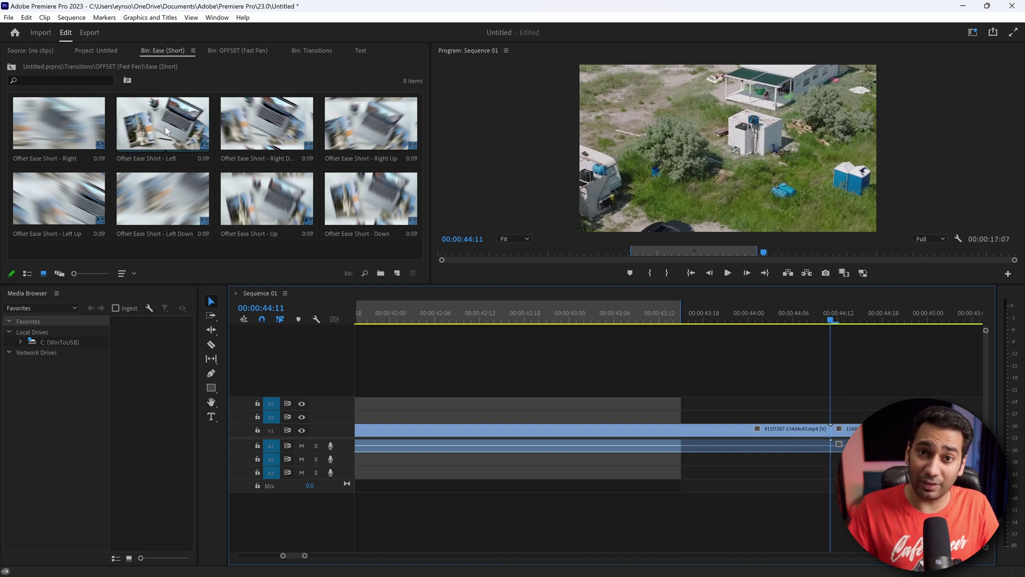
pyautogui.moveTo(165, 126); pyautogui.dragTo(836, 417)
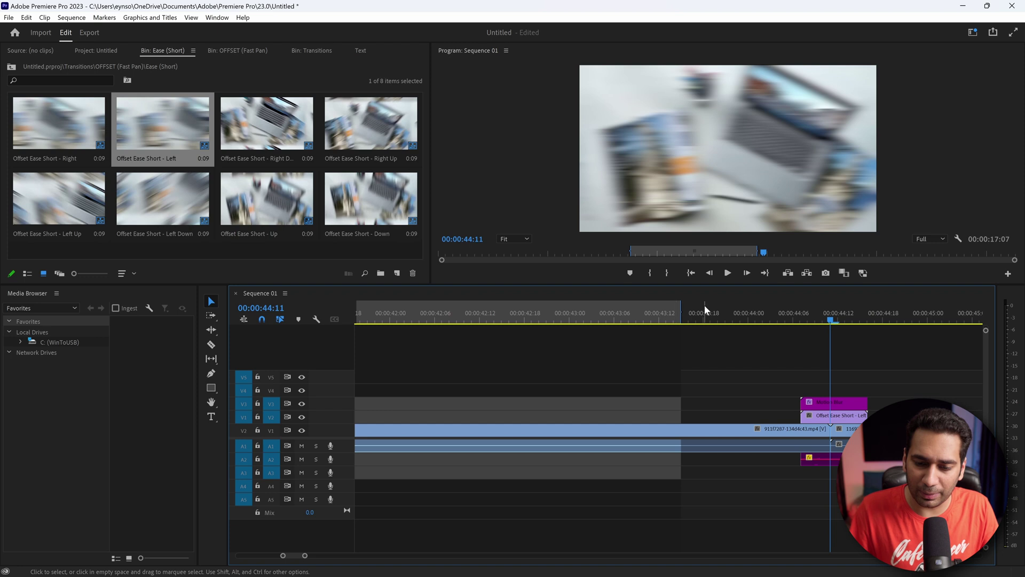
pyautogui.click(674, 319)
pyautogui.press('space')
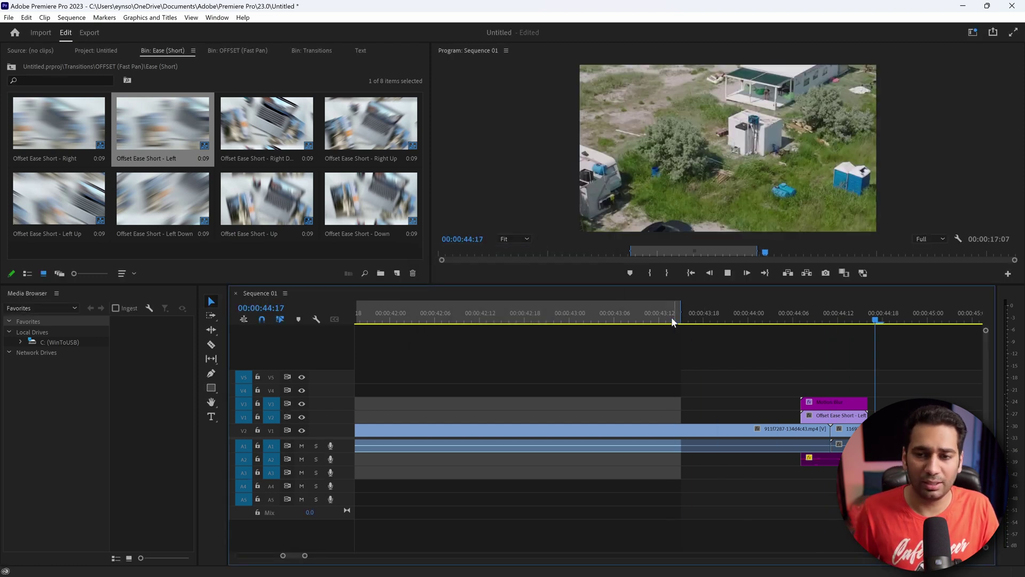
# Delete the Offset Ease Short - Left layers over the second cut in Sequence 01 together with their sound.
pyautogui.click(825, 318)
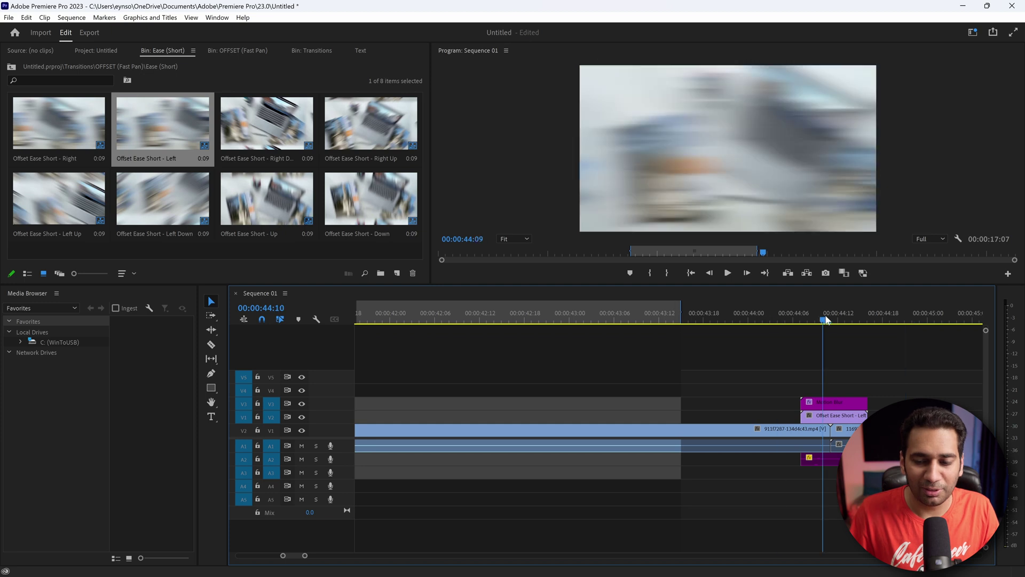
pyautogui.moveTo(782, 373); pyautogui.dragTo(839, 419)
pyautogui.press('Delete')
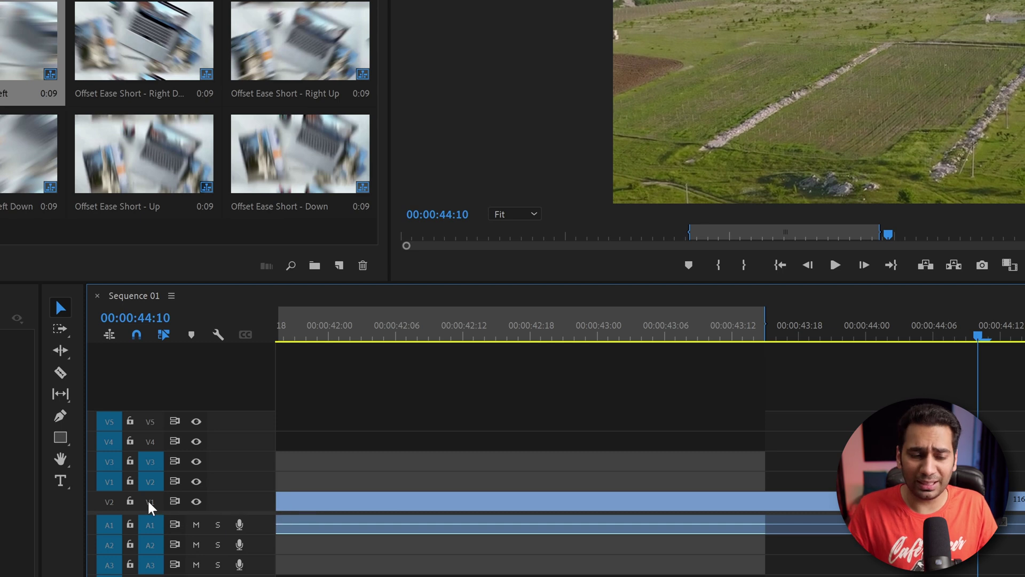
# Turn off the V1 source patch and enable V2, place Offset Ease Short - Left over the second cut from V2 upward, and play it back.
pyautogui.click(110, 483)
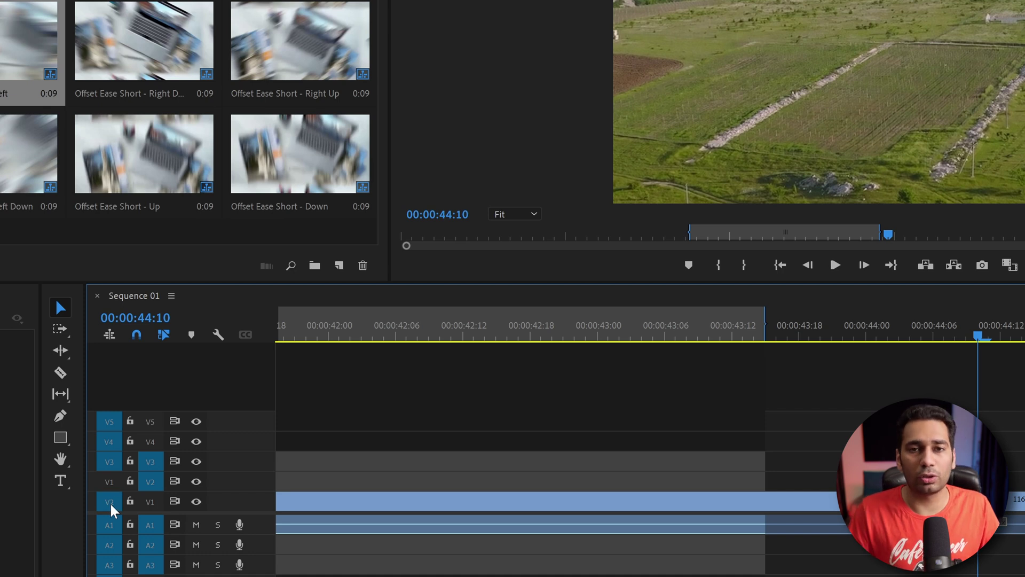
pyautogui.click(110, 501)
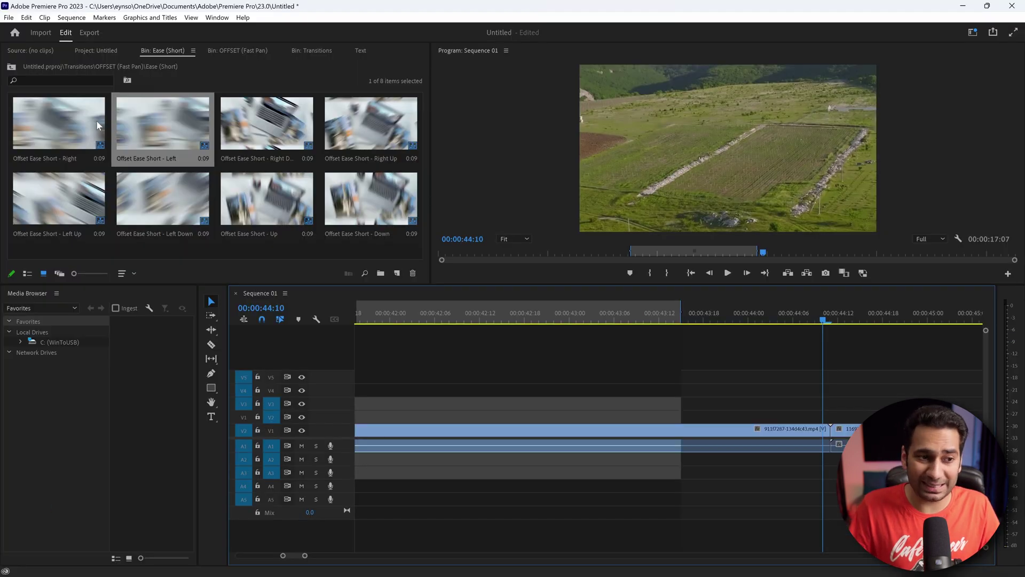
pyautogui.moveTo(150, 140); pyautogui.dragTo(858, 405)
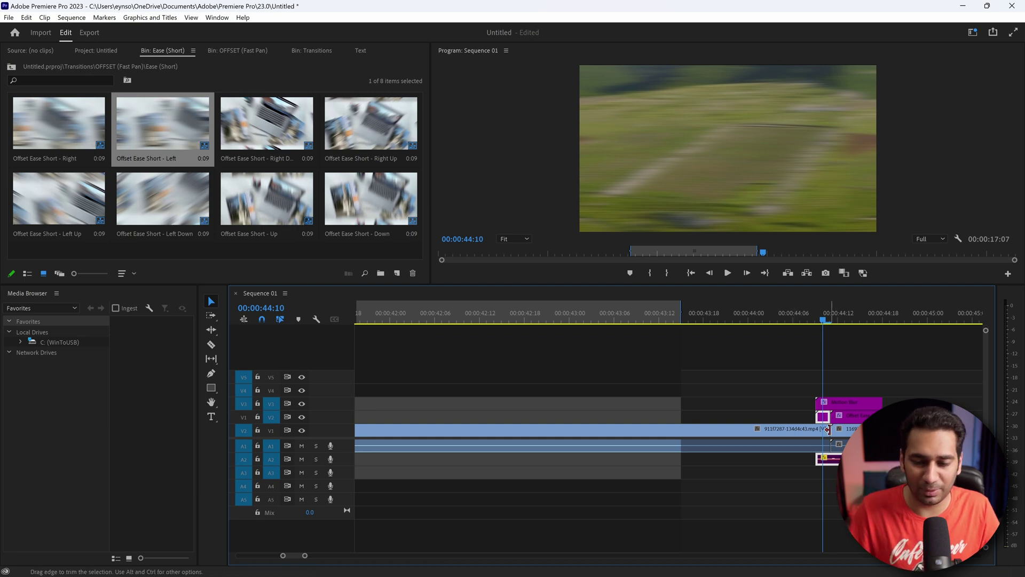
pyautogui.click(757, 321)
pyautogui.press('space')
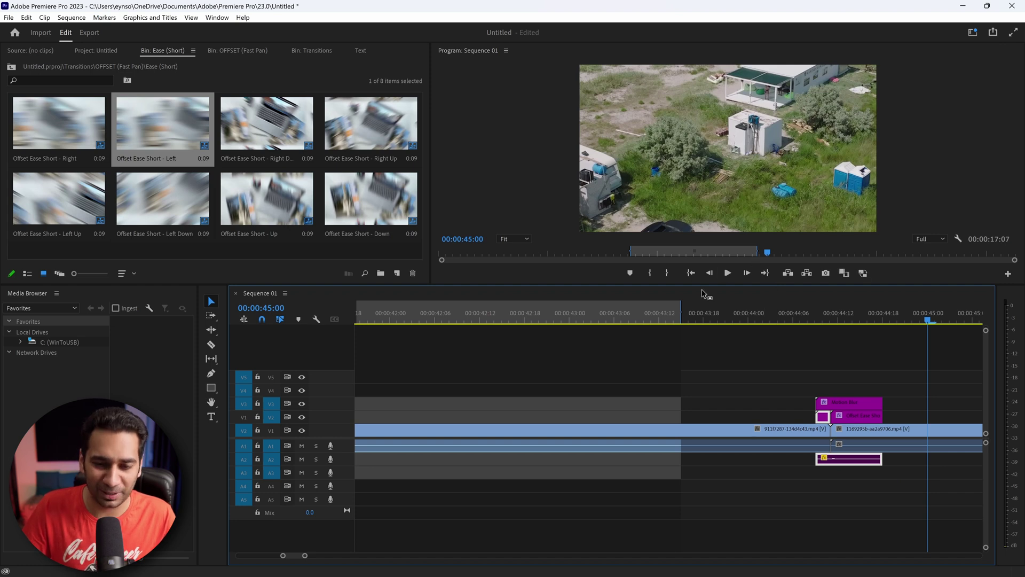
# Replace the second cut's transition with Offset Ease Short - Right, shifting its V4 layer down to V3 and its sound up to A2.
pyautogui.moveTo(775, 362); pyautogui.dragTo(855, 417)
pyautogui.press('Delete')
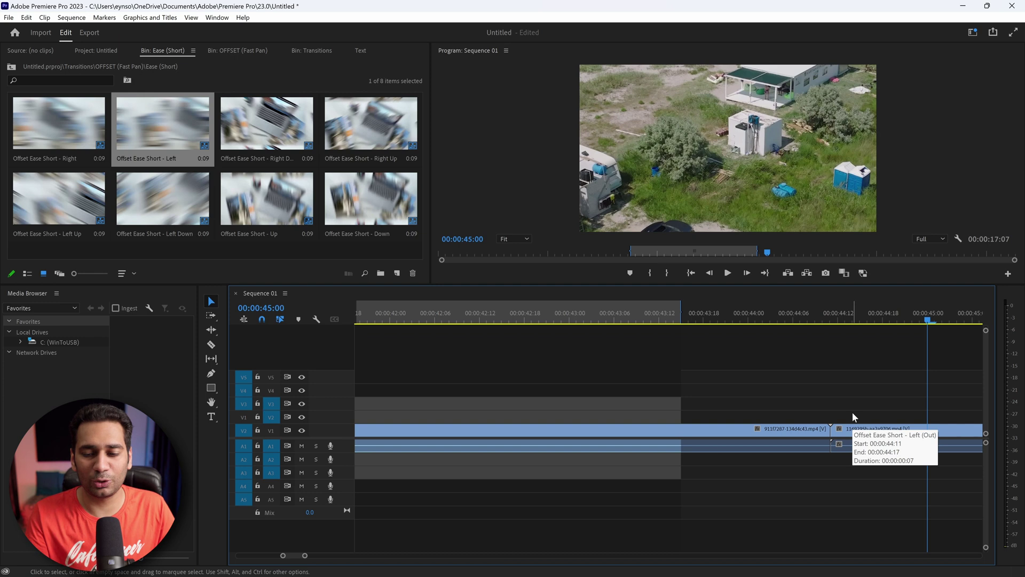
pyautogui.moveTo(45, 130); pyautogui.dragTo(850, 421)
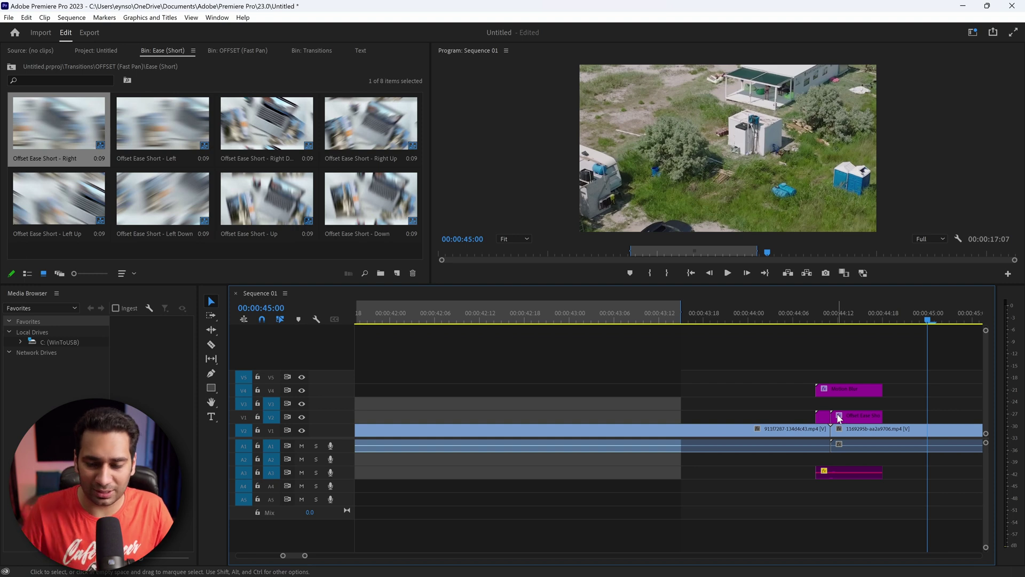
pyautogui.moveTo(848, 390); pyautogui.dragTo(849, 405)
pyautogui.moveTo(852, 476); pyautogui.dragTo(856, 466)
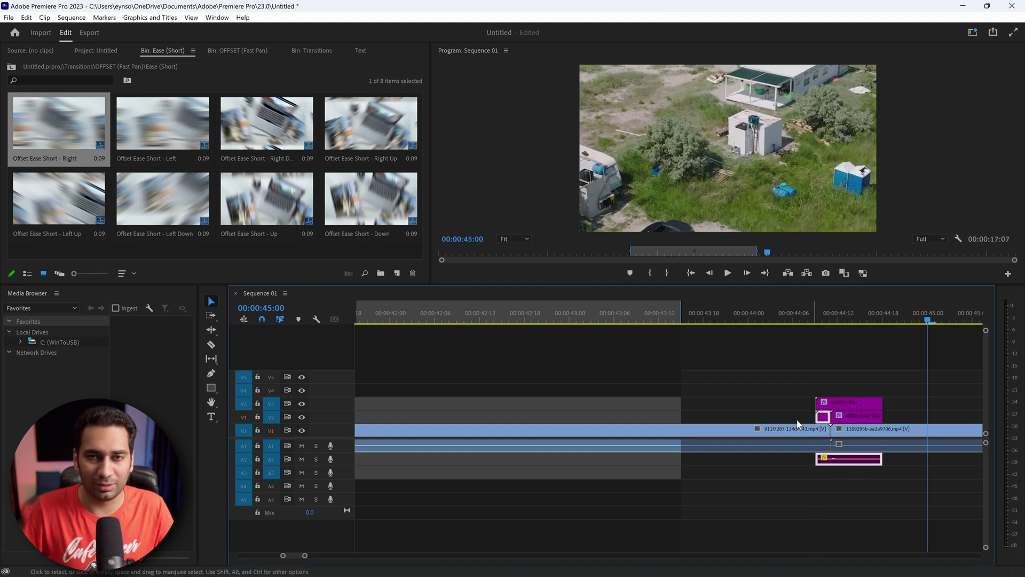
# Play back the Offset Ease Short - Right transition over the second cut and delete its layers and sound.
pyautogui.moveTo(779, 316); pyautogui.dragTo(691, 321)
pyautogui.press('space')
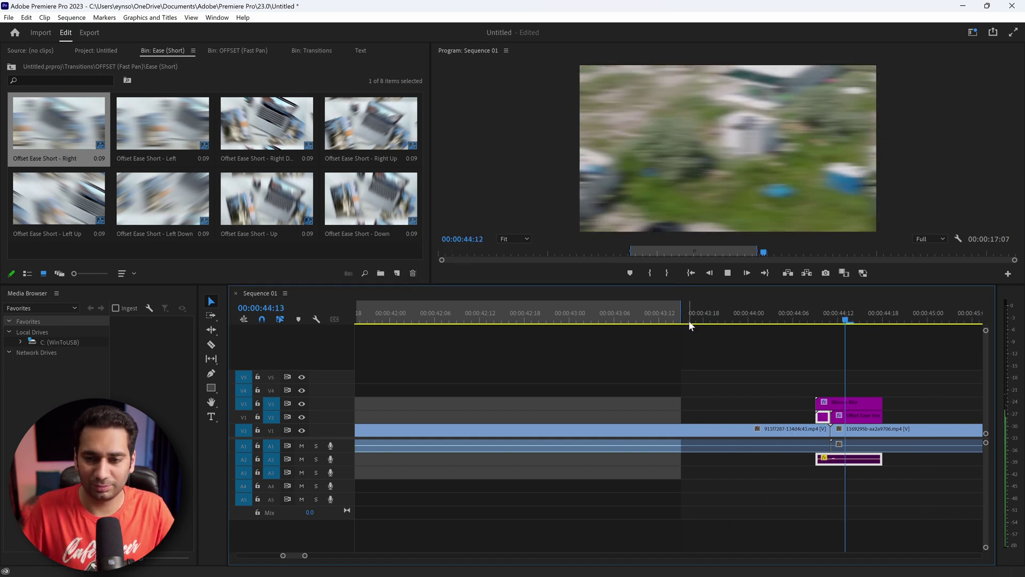
pyautogui.press('space')
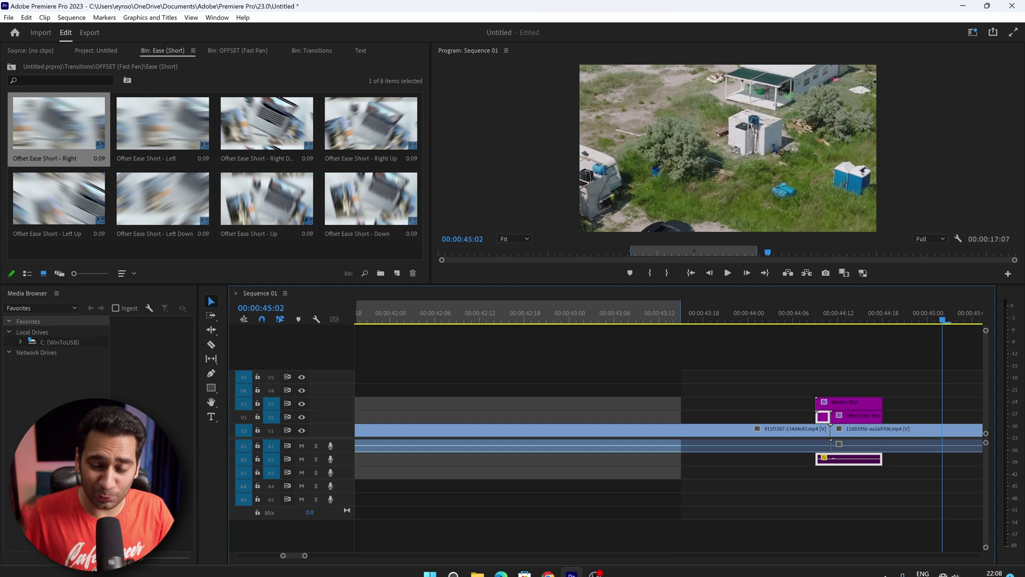
pyautogui.moveTo(791, 377); pyautogui.dragTo(855, 417)
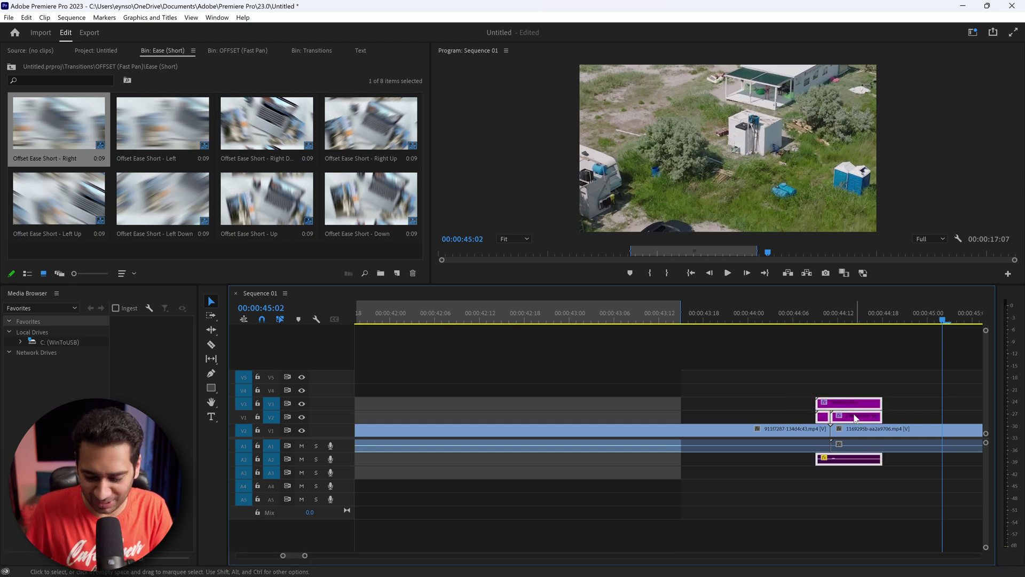
pyautogui.press('Delete')
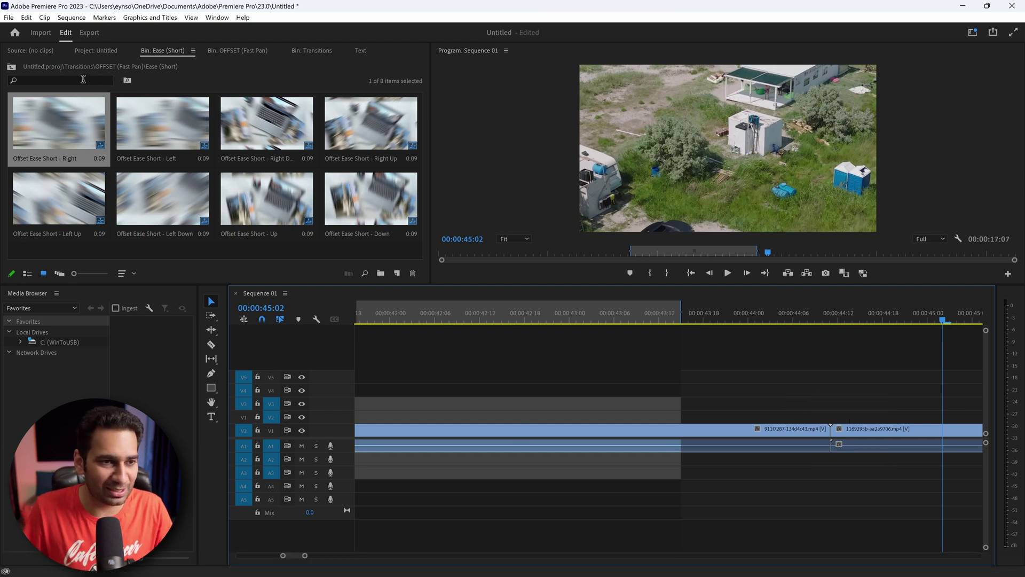
# Open the RGB bin inside WARP in the Transitions bin and place Warp RGB - 6 on V2 over the second cut.
pyautogui.moveTo(386, 286); pyautogui.dragTo(397, 388)
pyautogui.click(312, 50)
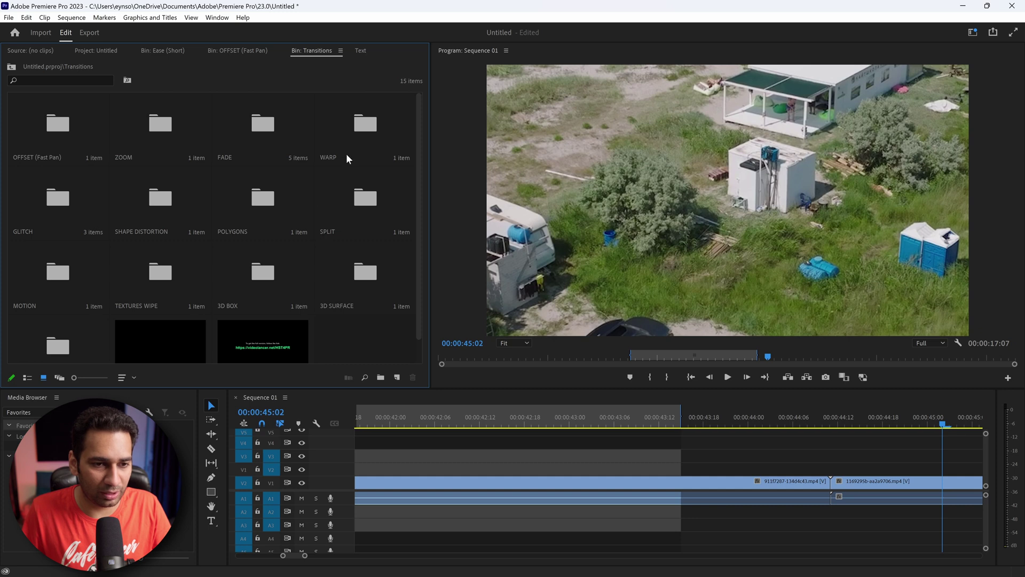
pyautogui.doubleClick(354, 139)
pyautogui.doubleClick(58, 125)
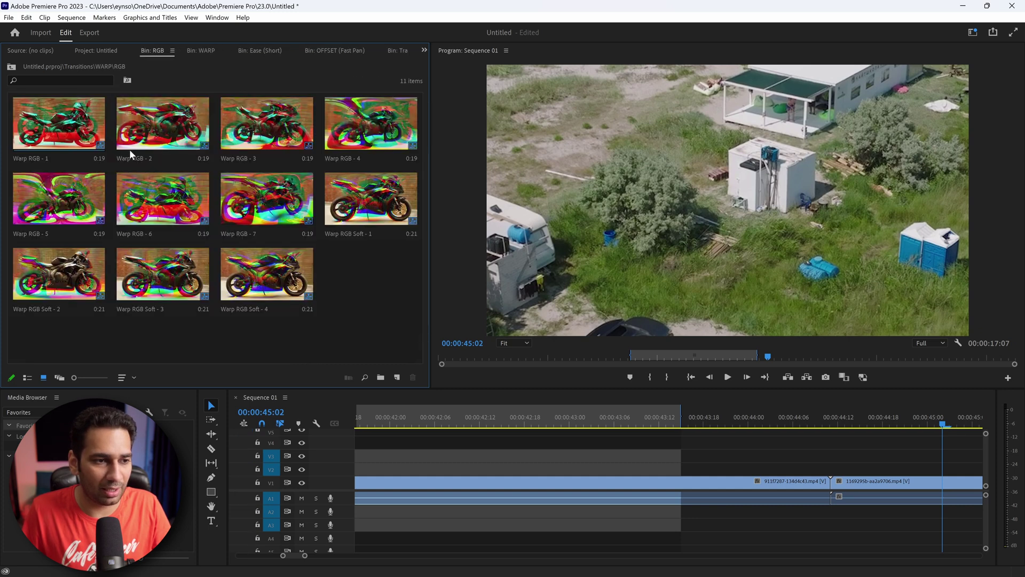
pyautogui.moveTo(176, 218); pyautogui.dragTo(846, 469)
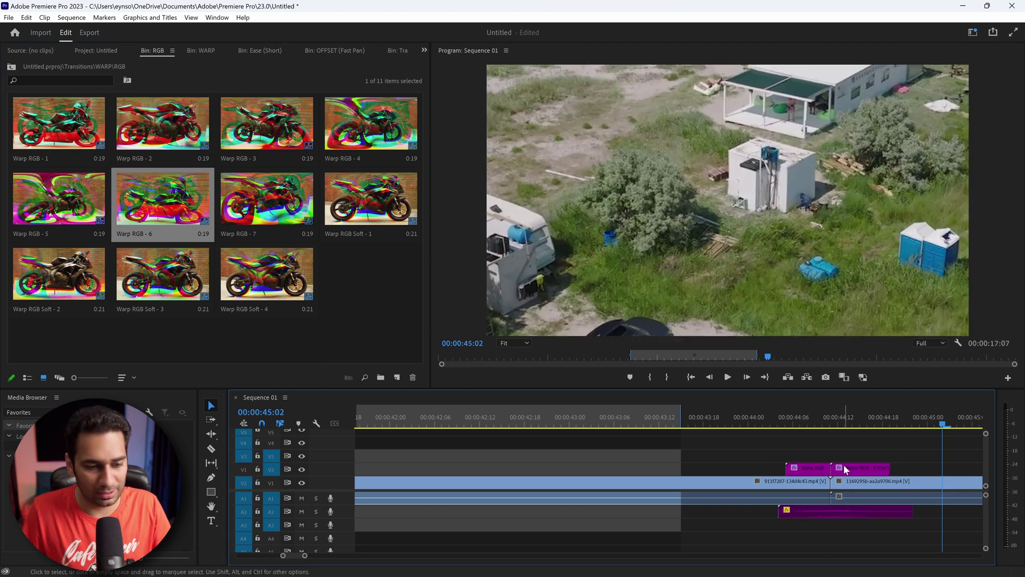
# Play back the Warp RGB - 6 transition over the second cut from 00:00:43:14.
pyautogui.moveTo(816, 427); pyautogui.dragTo(682, 422)
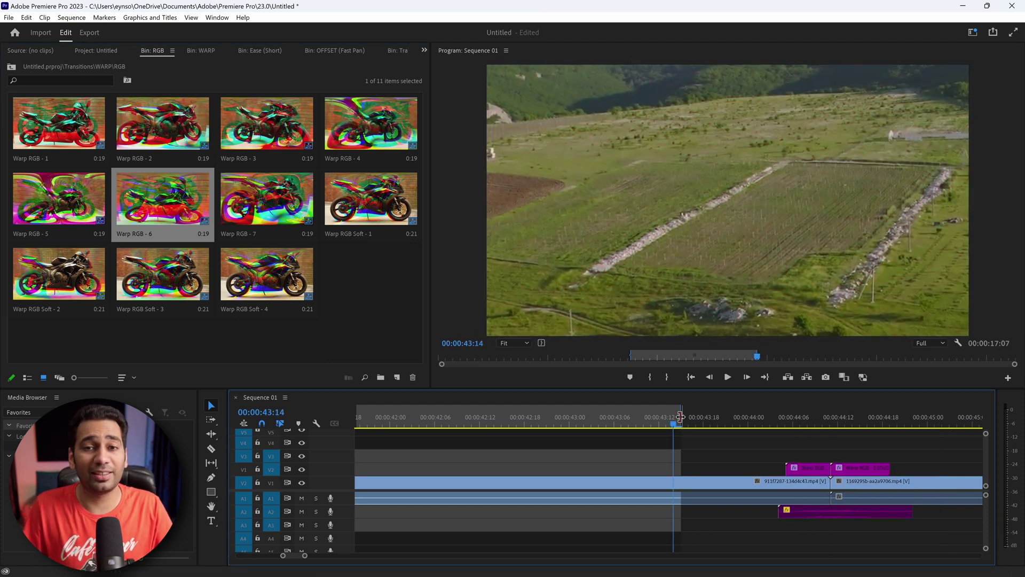
pyautogui.press('space')
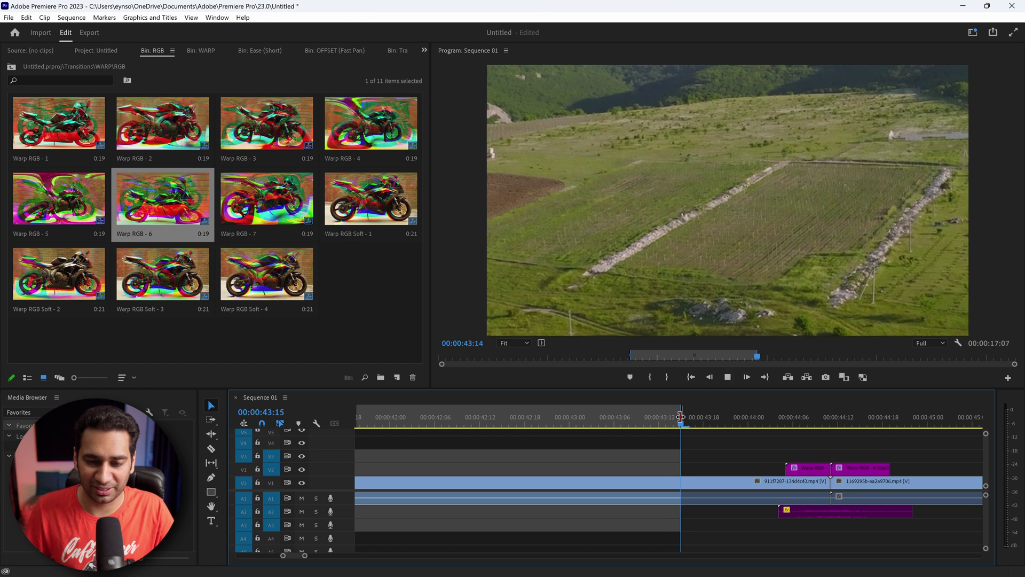
pyautogui.press('space')
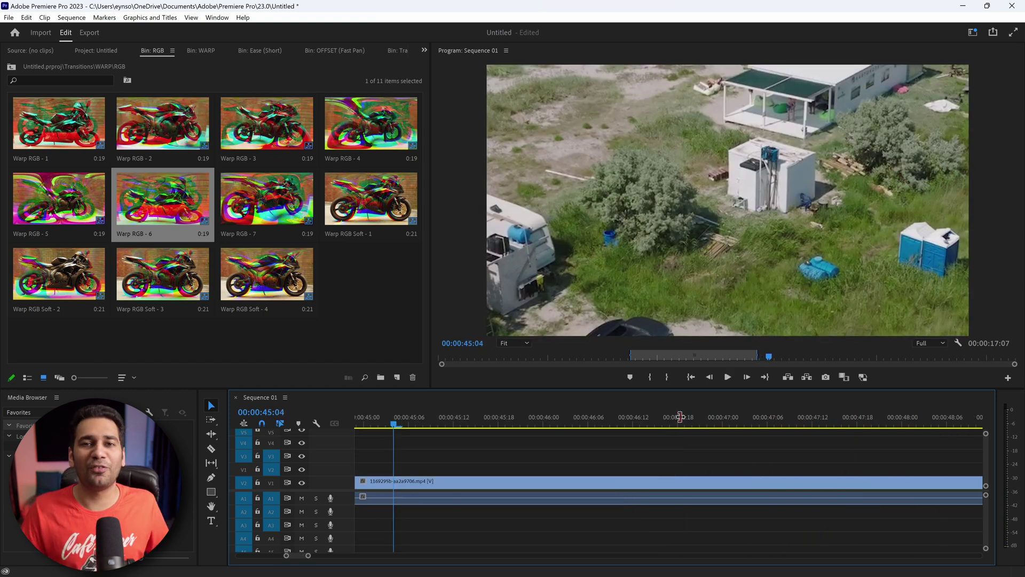